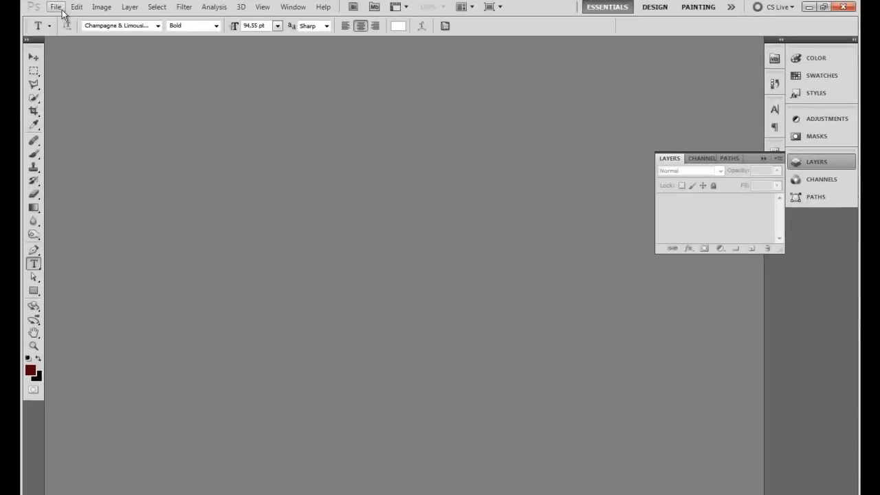
Create a white 500×700 px, 72 ppi document named 'Post Design Comunidad Banner'
{"action": "left_click", "coordinate": [62, 11]}
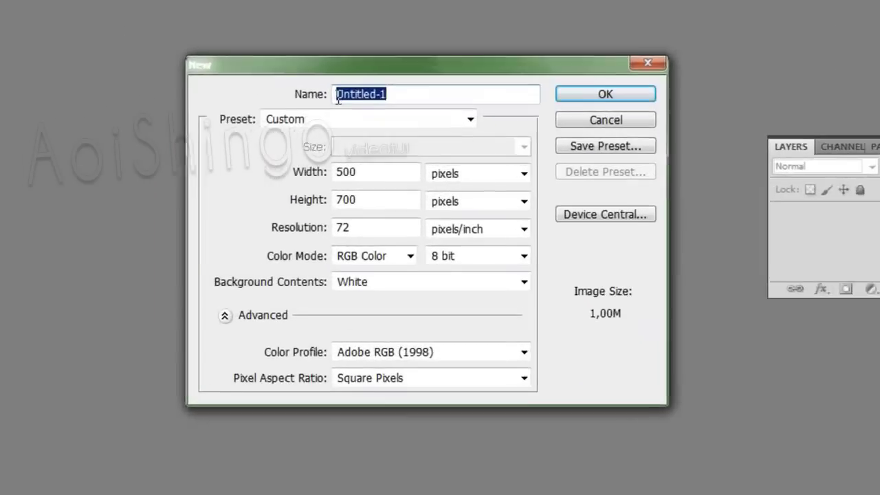
{"action": "type", "text": "Post "}
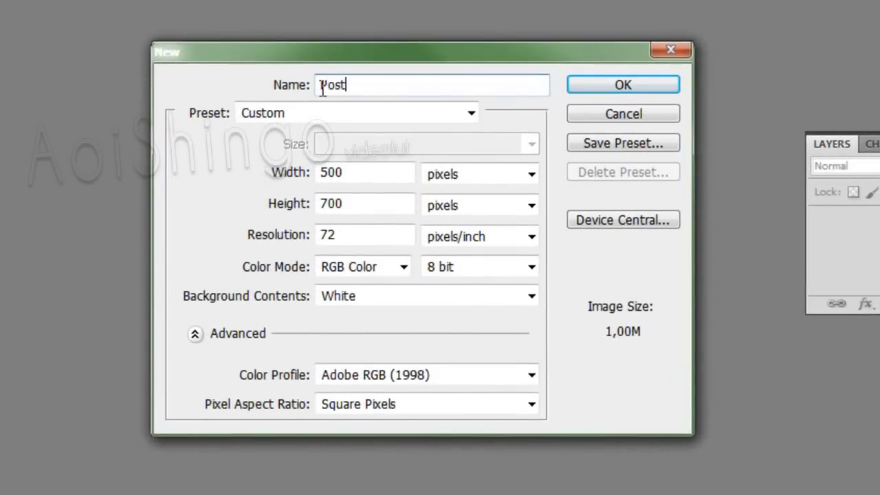
{"action": "type", "text": "Desi"}
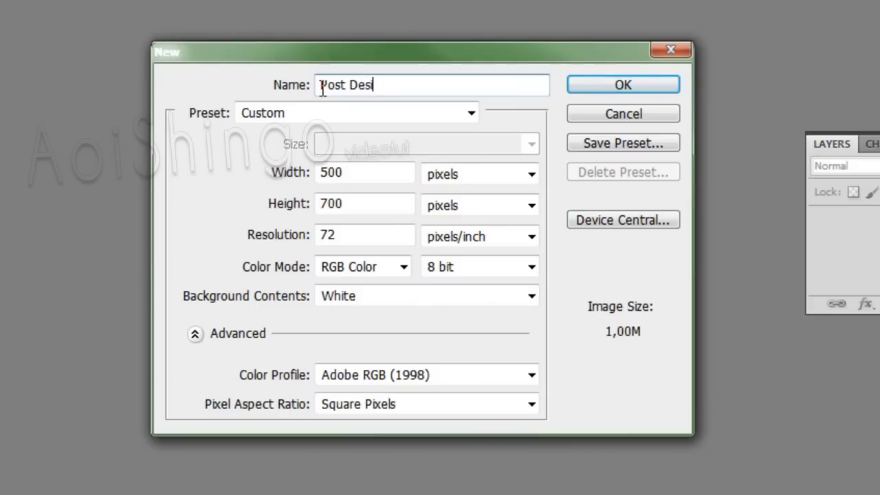
{"action": "type", "text": "gn Comunidad Banner"}
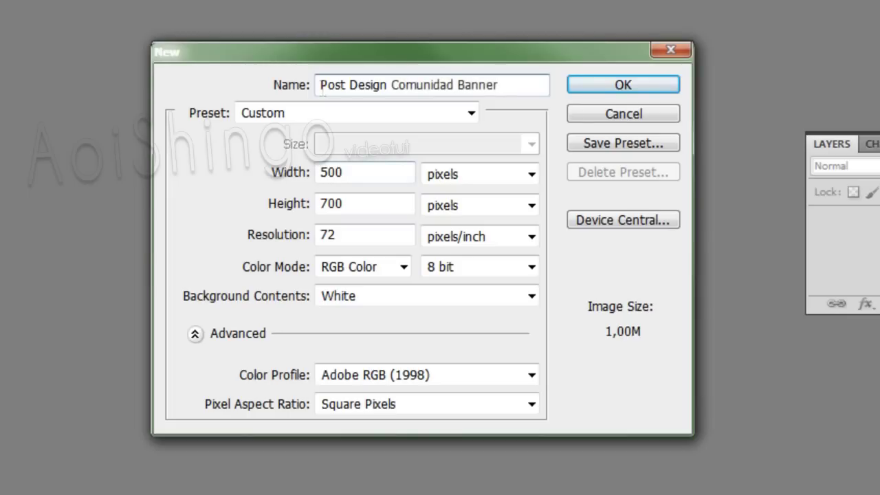
{"action": "left_click", "coordinate": [614, 86]}
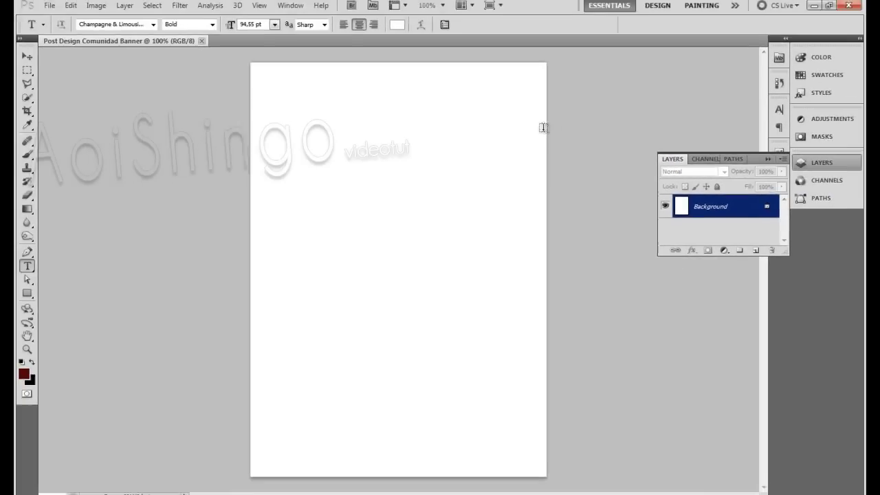
Set the foreground colour to hex 3e3201 and fill the Background layer with it
{"action": "left_click", "coordinate": [35, 372]}
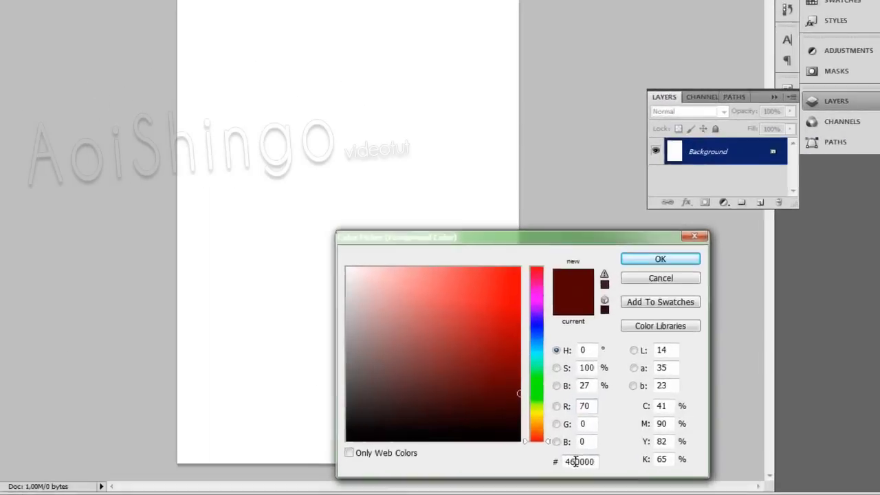
{"action": "double_click", "coordinate": [587, 467]}
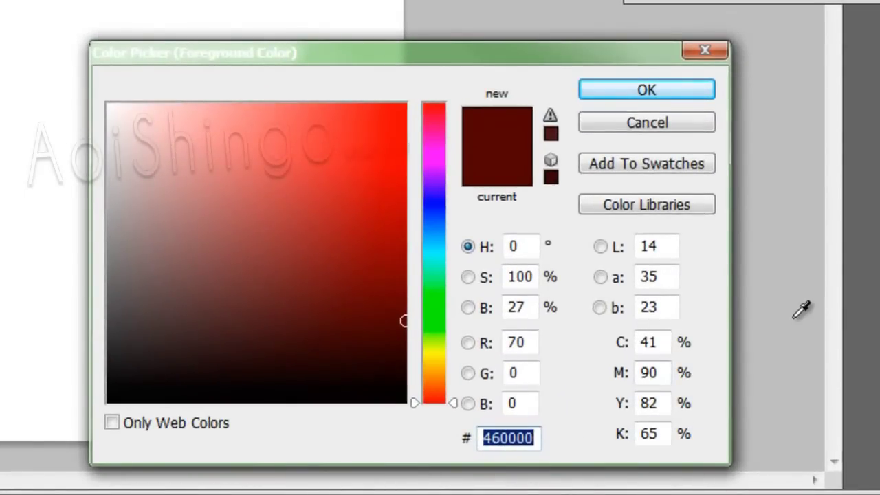
{"action": "type", "text": "3e"}
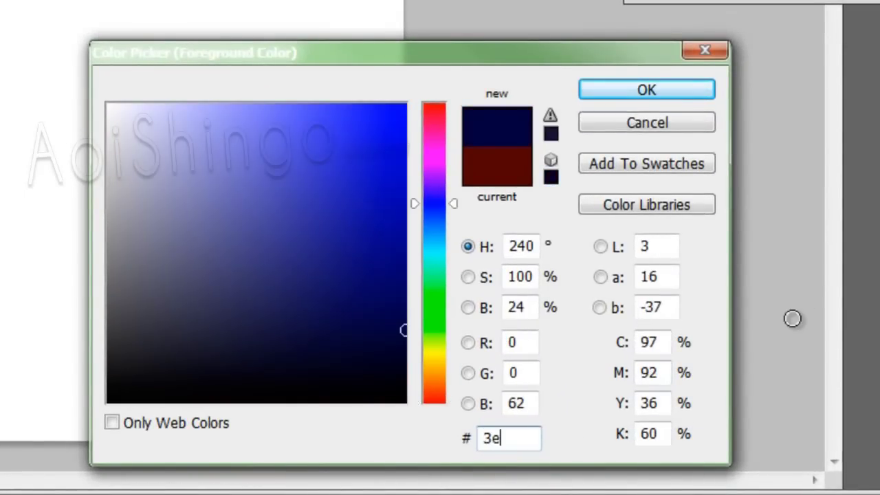
{"action": "type", "text": "32"}
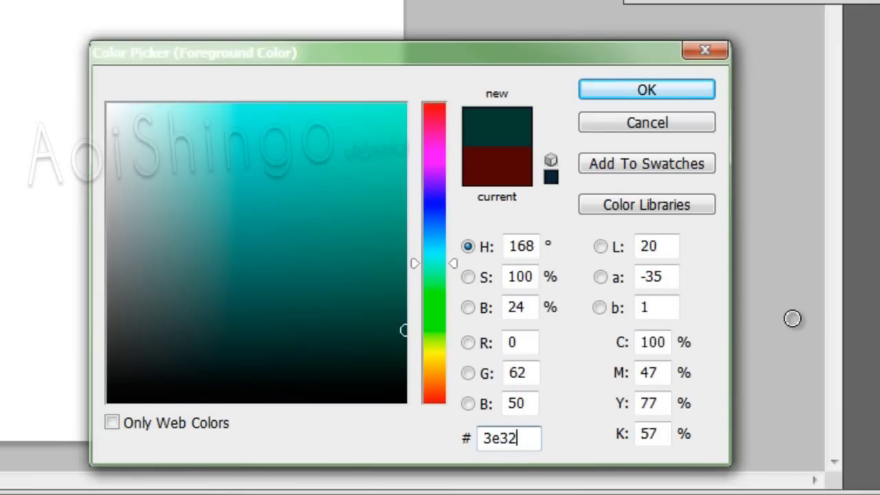
{"action": "type", "text": "01"}
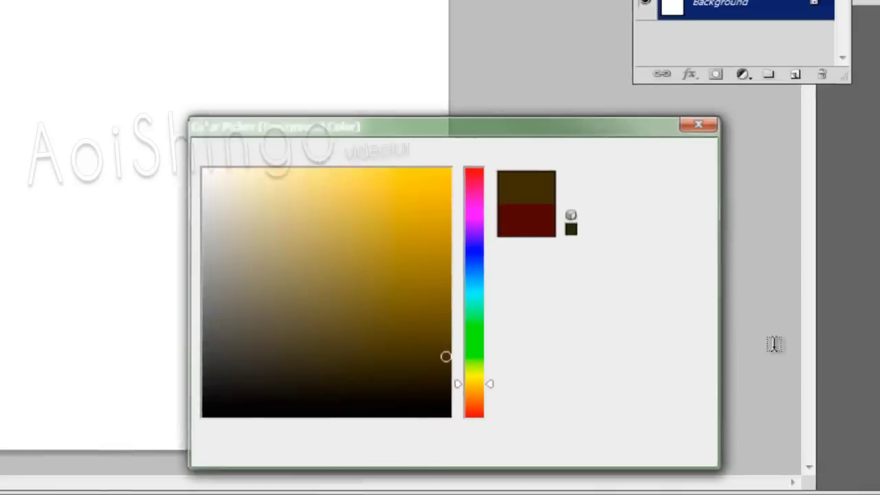
{"action": "key", "text": "Return"}
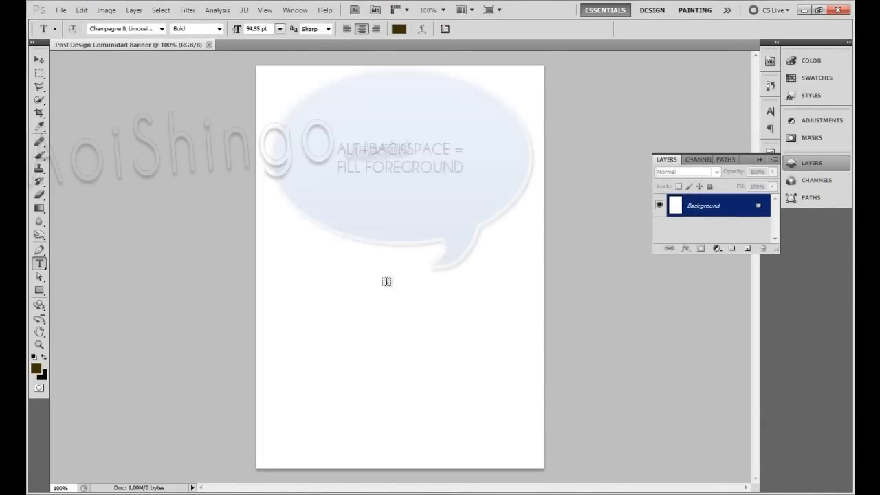
{"action": "key", "text": "alt+BackSpace"}
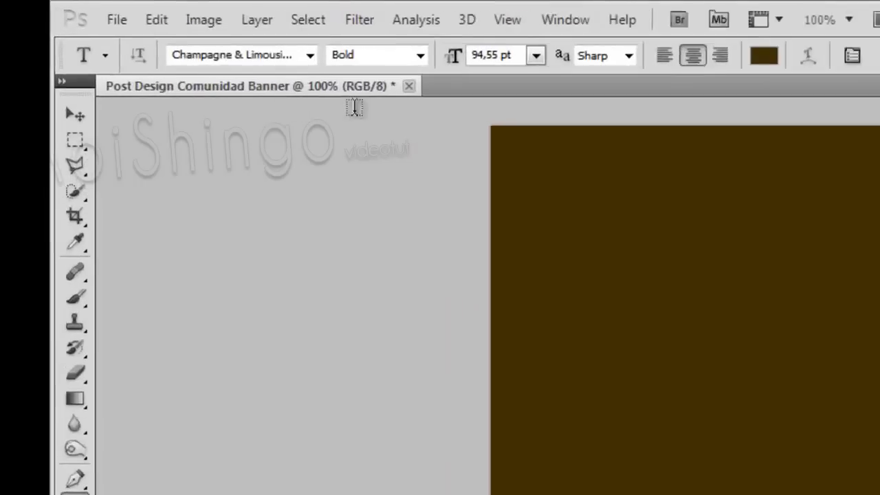
Apply a Sandstone Texturizer with 82% scaling, relief 2 and top lighting
{"action": "left_click", "coordinate": [183, 13]}
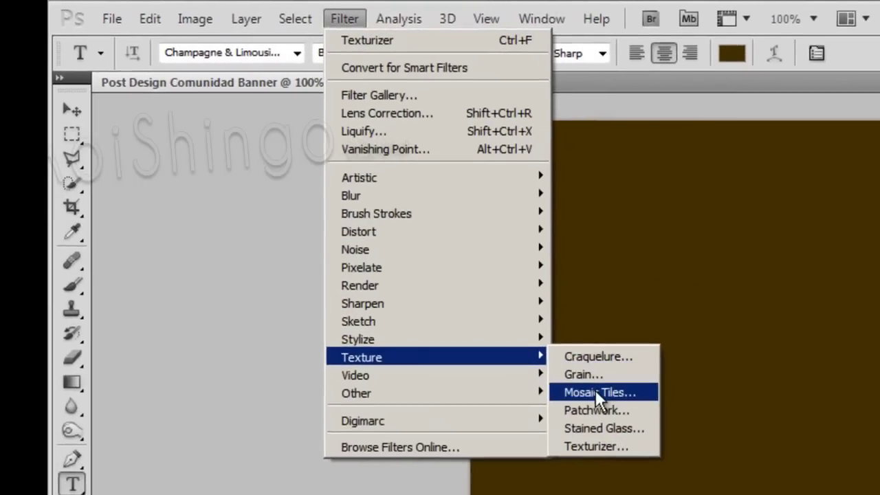
{"action": "mouse_move", "coordinate": [433, 354]}
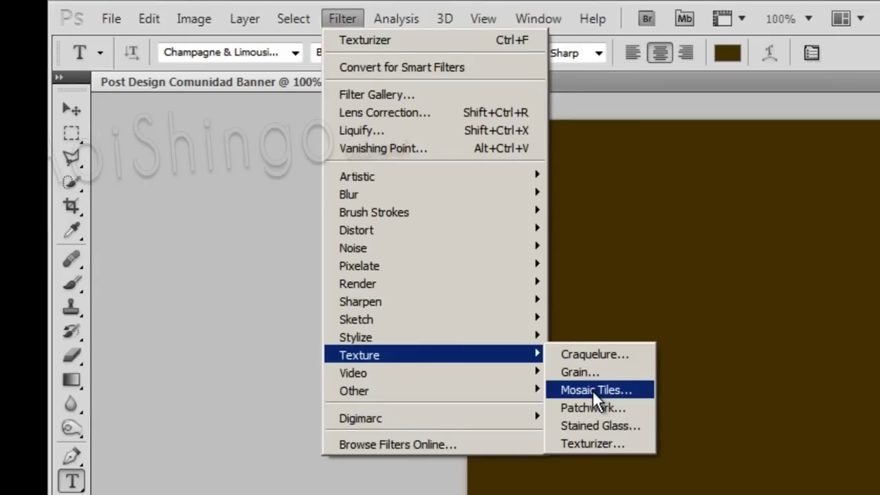
{"action": "left_click", "coordinate": [607, 440]}
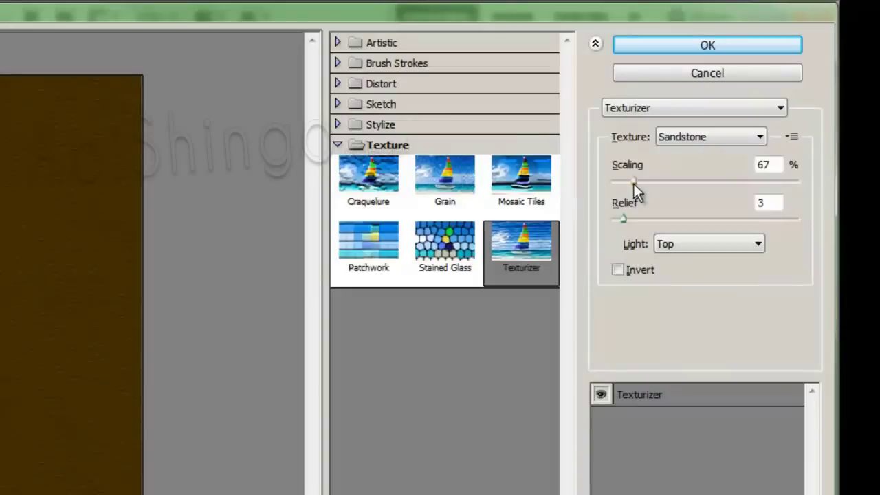
{"action": "left_click_drag", "start_coordinate": [633, 184], "coordinate": [654, 190]}
{"action": "left_click", "coordinate": [624, 219]}
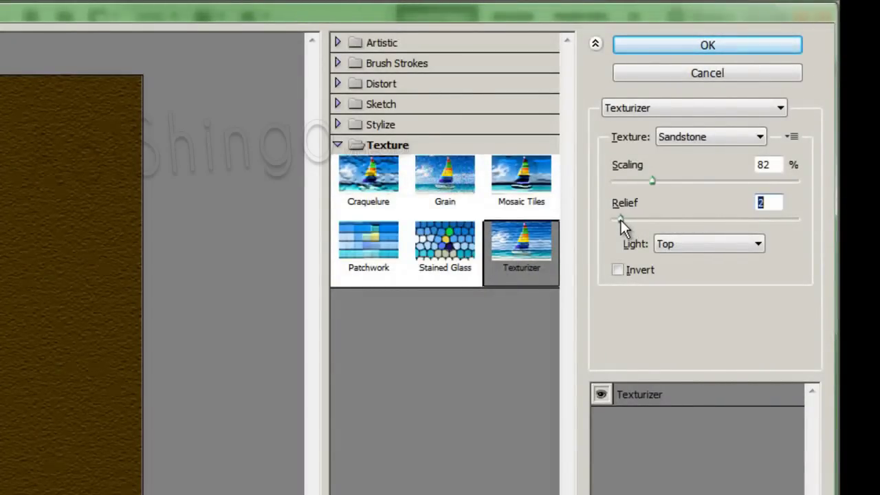
{"action": "left_click", "coordinate": [704, 45]}
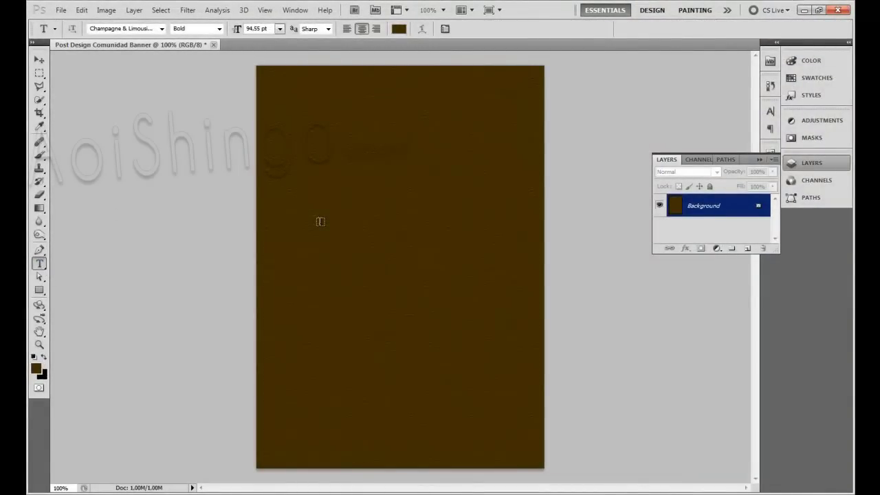
Start a text layer at the canvas centre in MS Reference Sans Serif and type the PDC lettering
{"action": "left_click", "coordinate": [323, 250]}
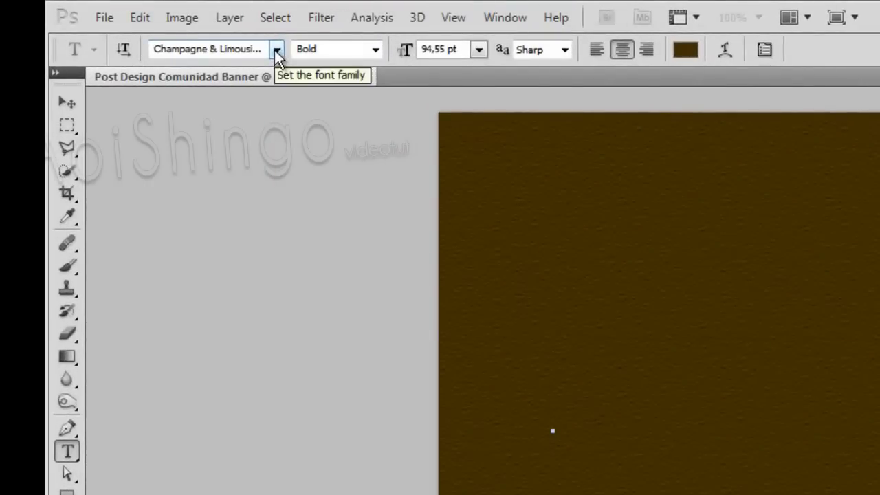
{"action": "left_click", "coordinate": [276, 50]}
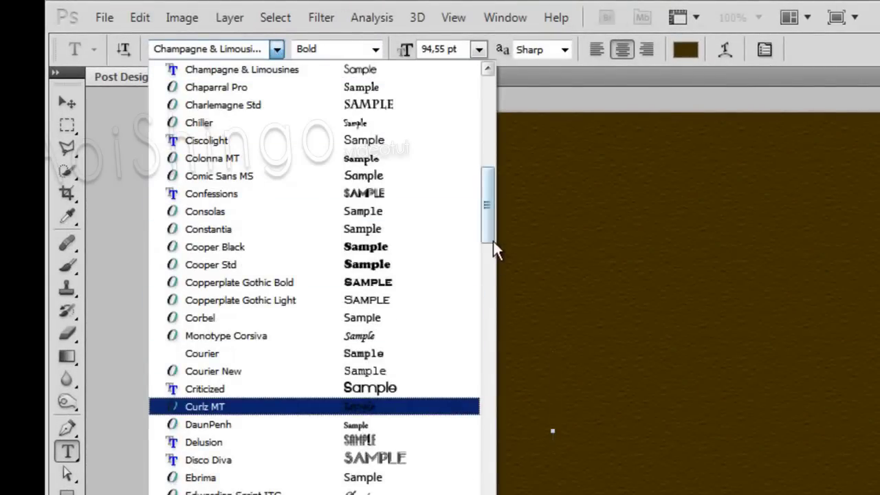
{"action": "mouse_move", "coordinate": [488, 207]}
{"action": "left_mouse_down"}
{"action": "mouse_move", "coordinate": [486, 180]}
{"action": "mouse_move", "coordinate": [492, 442]}
{"action": "left_mouse_up"}
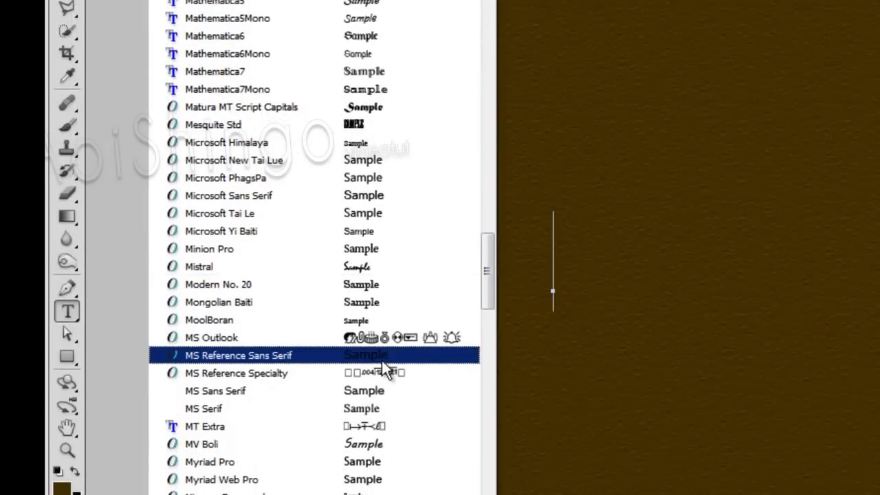
{"action": "left_click", "coordinate": [245, 357]}
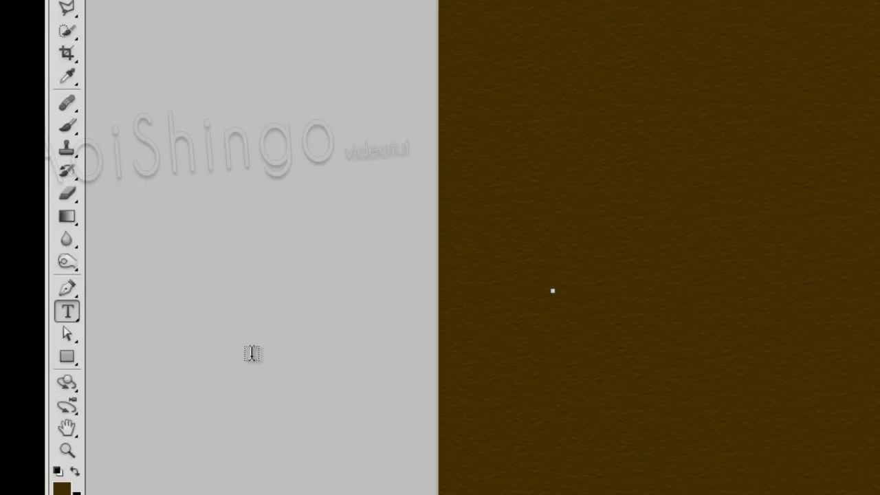
{"action": "type", "text": "__"}
{"action": "type", "text": "_"}
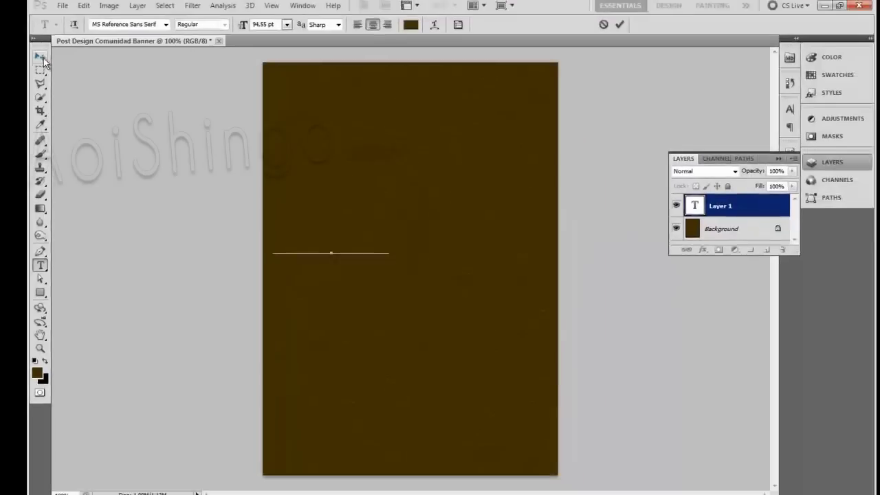
Commit the PDC text and set its colour to white in the Character panel
{"action": "left_click", "coordinate": [39, 60]}
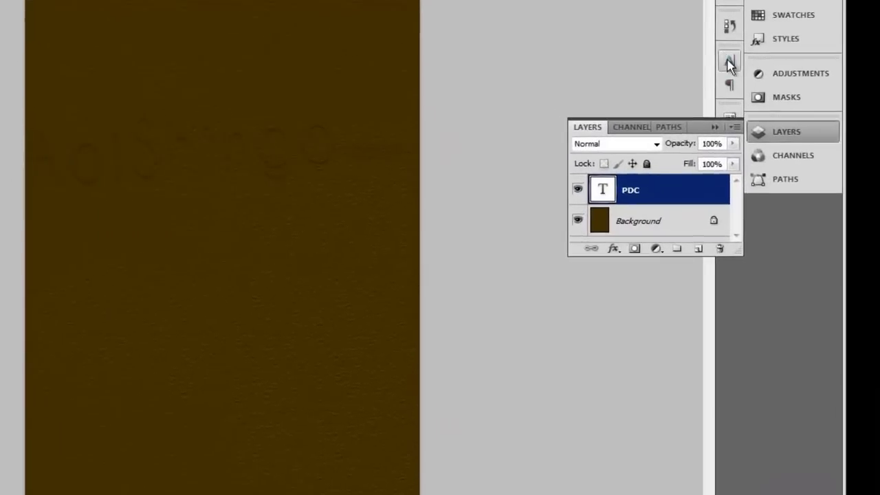
{"action": "left_click", "coordinate": [770, 110]}
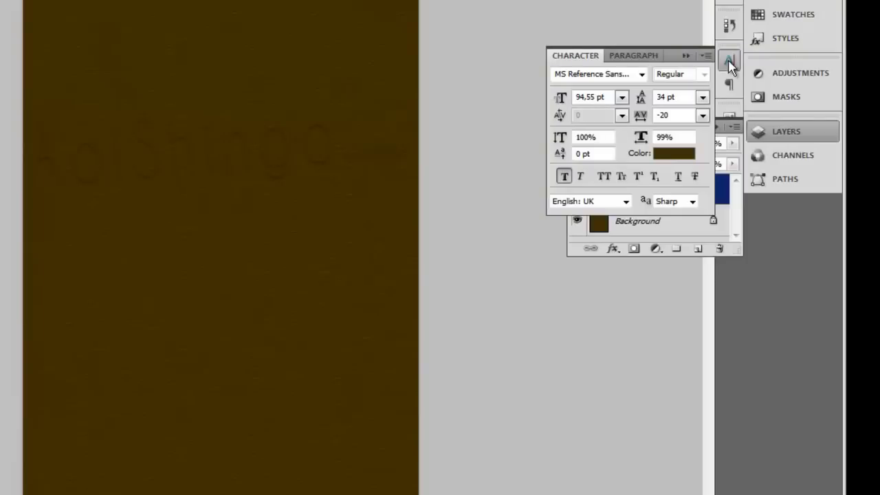
{"action": "left_click", "coordinate": [674, 153]}
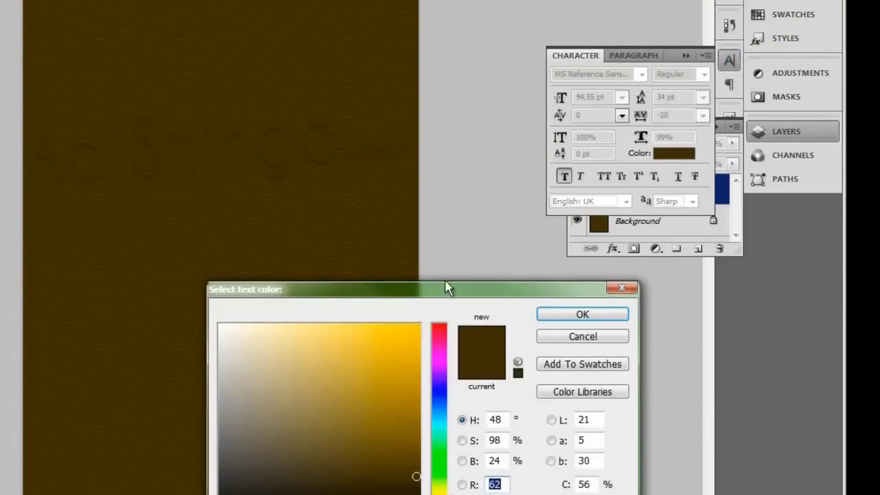
{"action": "left_click", "coordinate": [274, 384]}
{"action": "left_click_drag", "start_coordinate": [273, 383], "coordinate": [100, 273]}
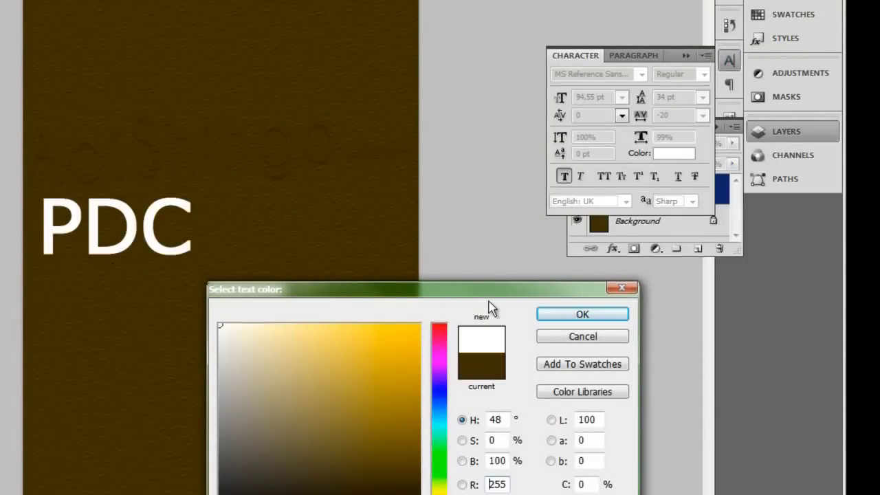
{"action": "left_click", "coordinate": [554, 318]}
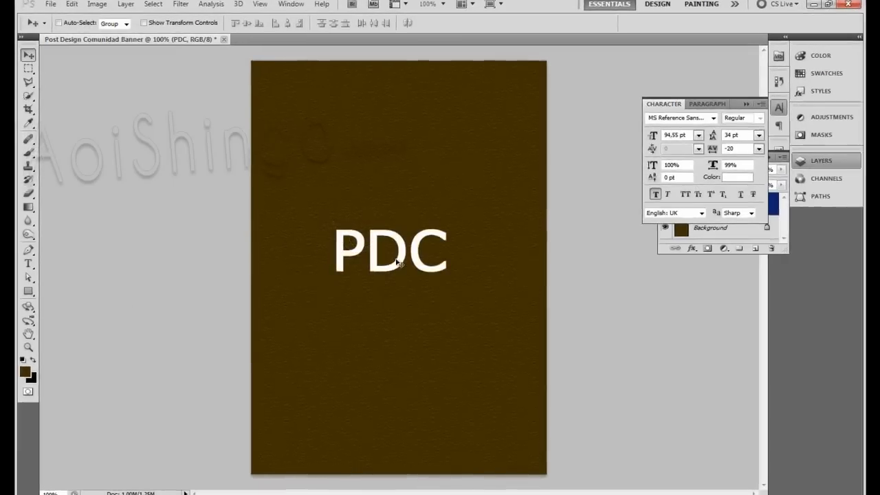
{"action": "left_click", "coordinate": [39, 290]}
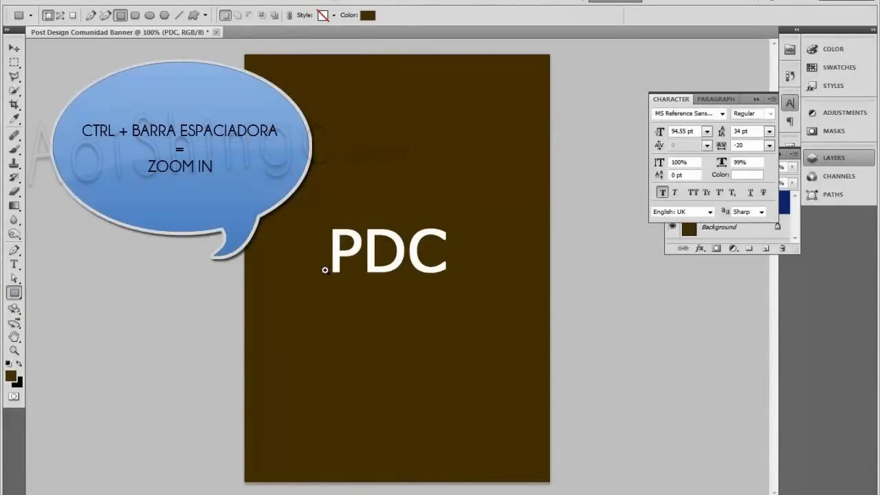
Draw a small rectangle under the P and give the Shape 1 layer a white (ffffff) fill
{"action": "left_click_drag", "start_coordinate": [325, 270], "coordinate": [364, 321]}
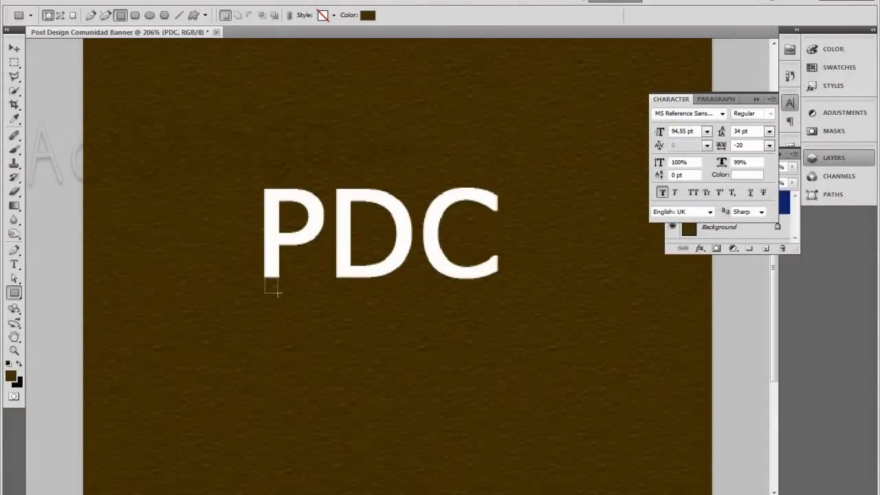
{"action": "left_click_drag", "start_coordinate": [279, 294], "coordinate": [279, 293]}
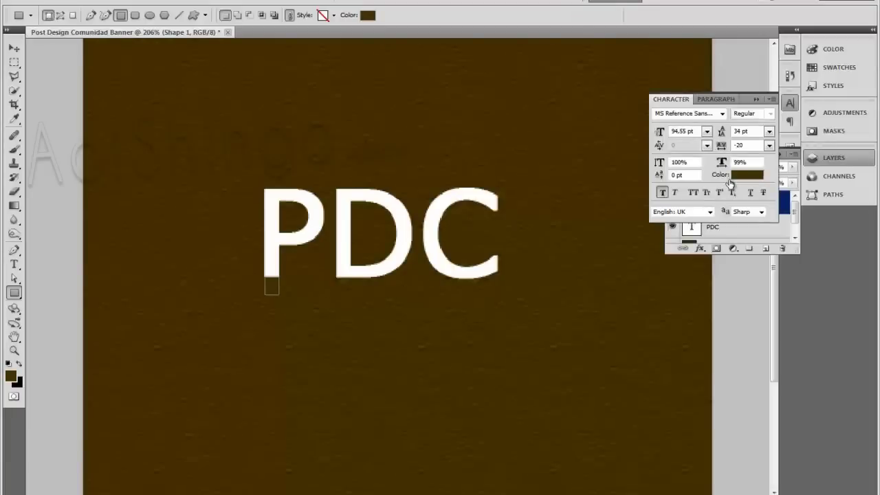
{"action": "left_click", "coordinate": [752, 100]}
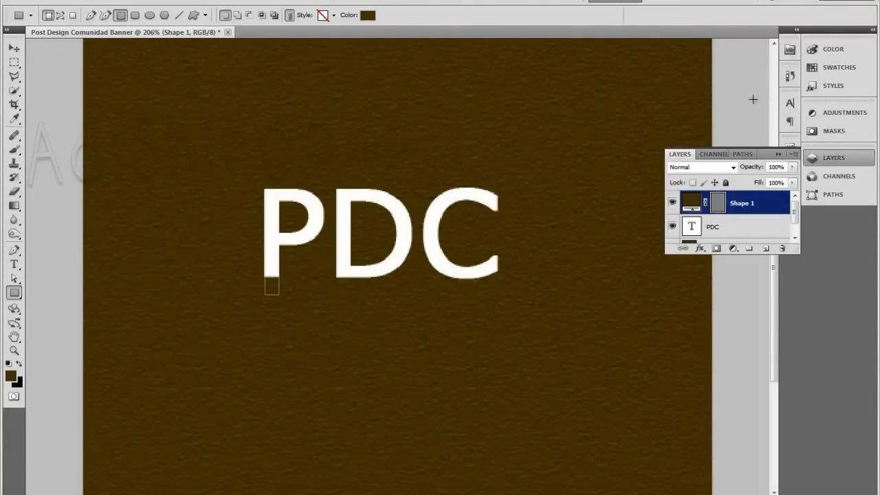
{"action": "double_click", "coordinate": [691, 204]}
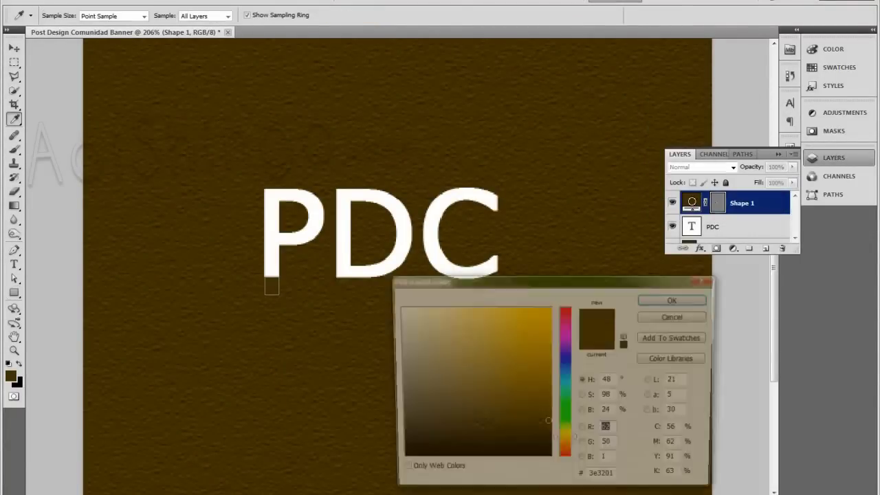
{"action": "left_click", "coordinate": [372, 272]}
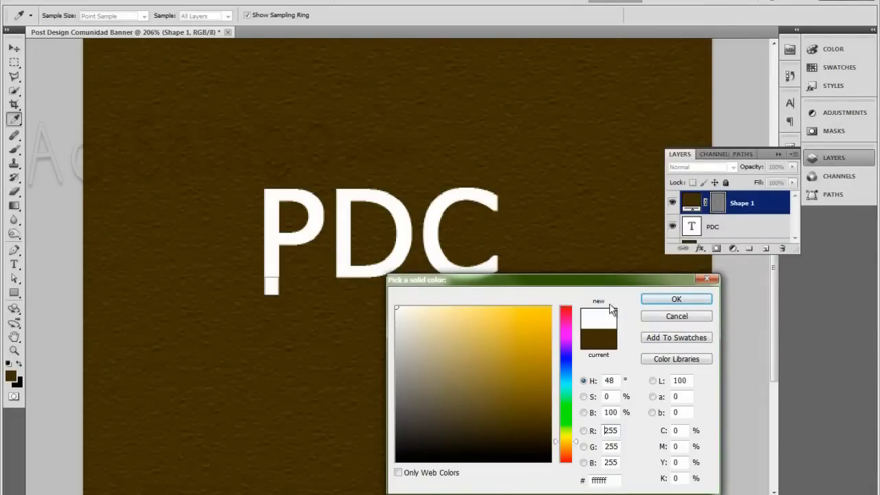
{"action": "left_click", "coordinate": [677, 299]}
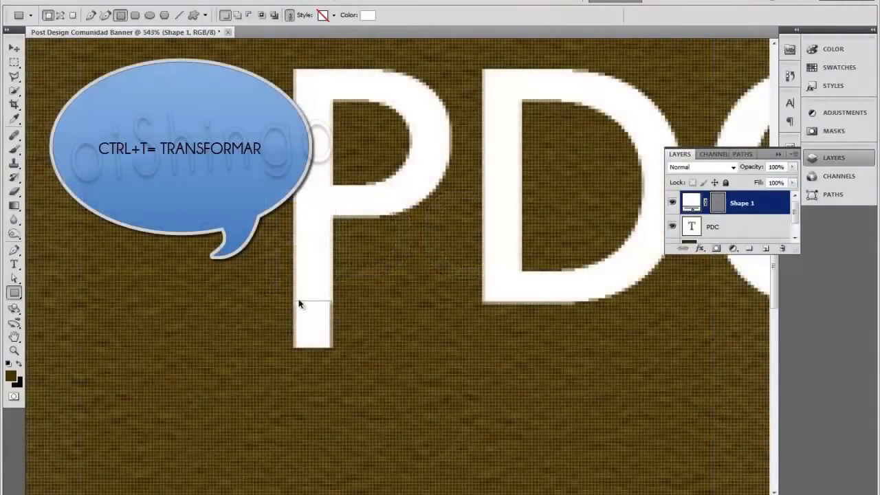
Widen the white rectangle to the P's stem and stretch it above and below the letter
{"action": "key", "text": "ctrl+t"}
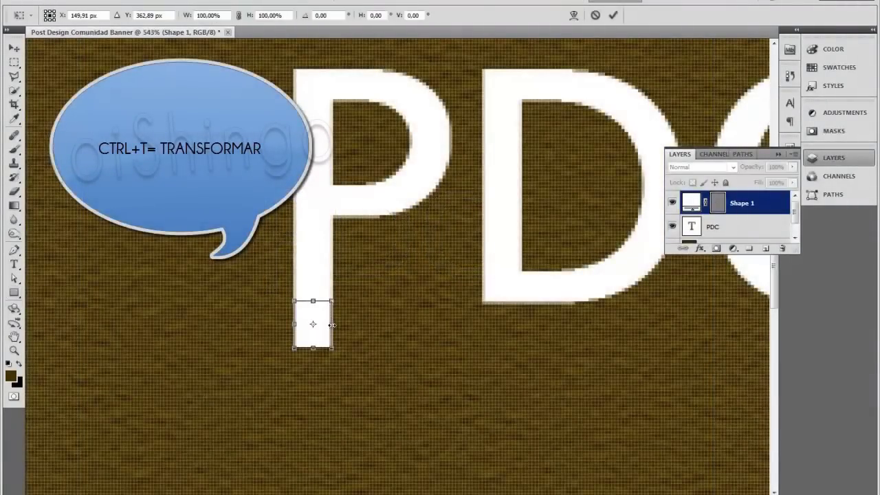
{"action": "left_click_drag", "start_coordinate": [332, 325], "coordinate": [335, 325]}
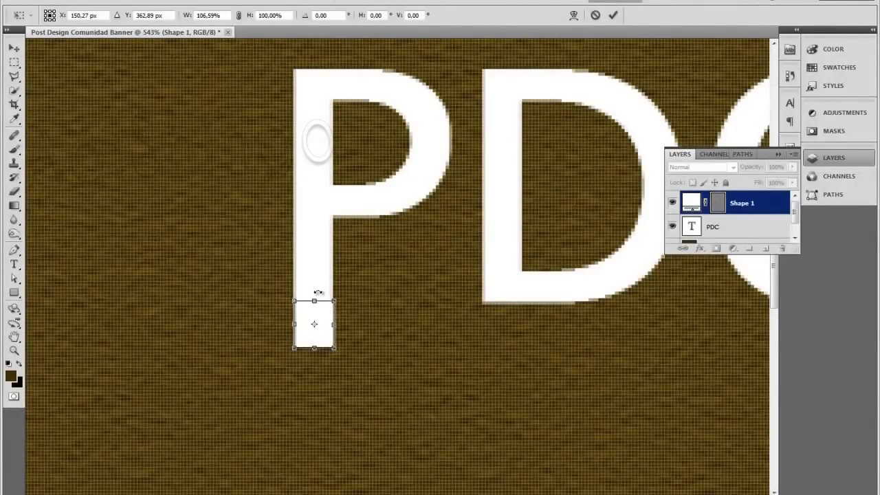
{"action": "mouse_move", "coordinate": [314, 300]}
{"action": "left_mouse_down"}
{"action": "mouse_move", "coordinate": [313, 38]}
{"action": "mouse_move", "coordinate": [318, 63]}
{"action": "left_mouse_up"}
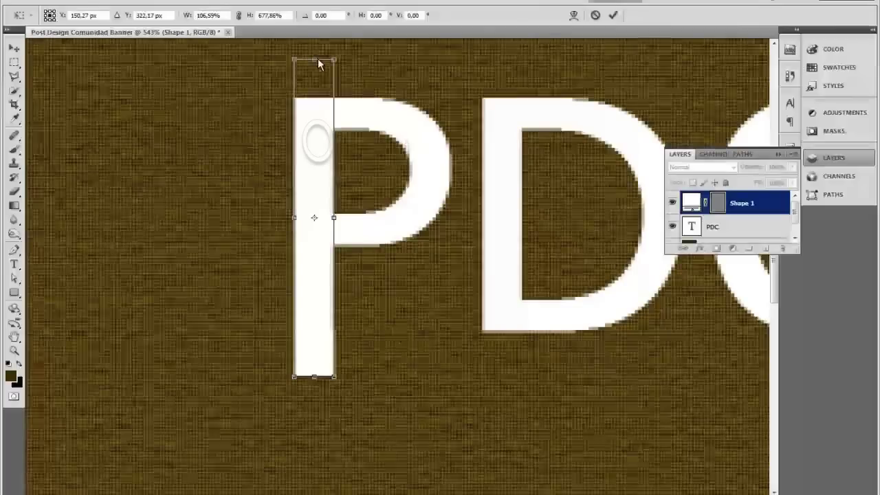
{"action": "left_click_drag", "start_coordinate": [315, 378], "coordinate": [314, 454]}
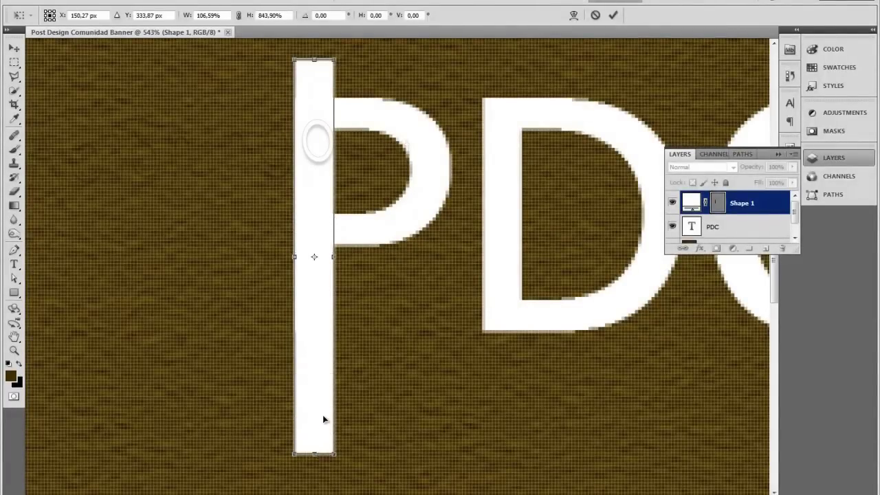
{"action": "key", "text": "Return"}
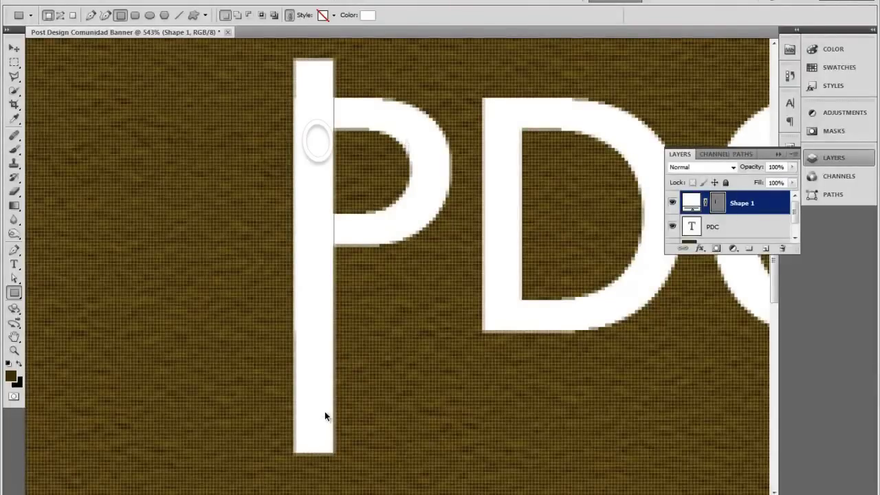
{"action": "left_click", "coordinate": [325, 412], "text": "ctrl+alt"}
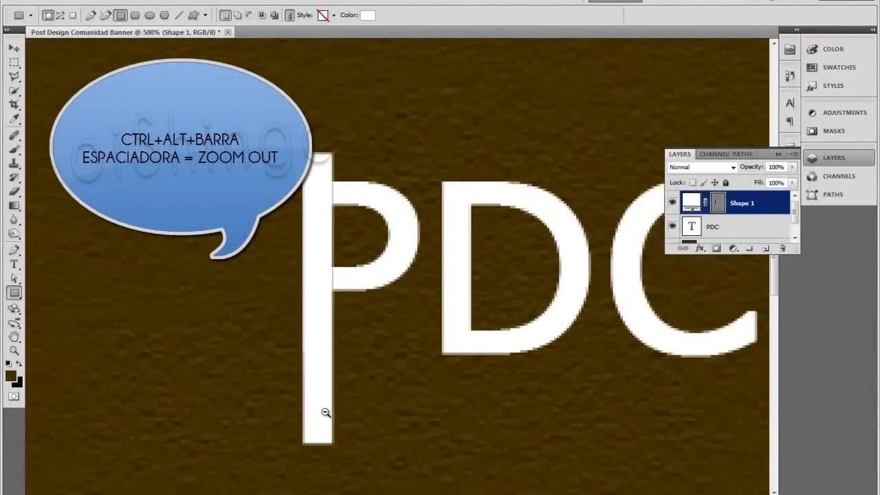
{"action": "left_click", "coordinate": [325, 412], "text": "ctrl+alt"}
{"action": "left_click", "coordinate": [325, 412], "text": "ctrl+alt"}
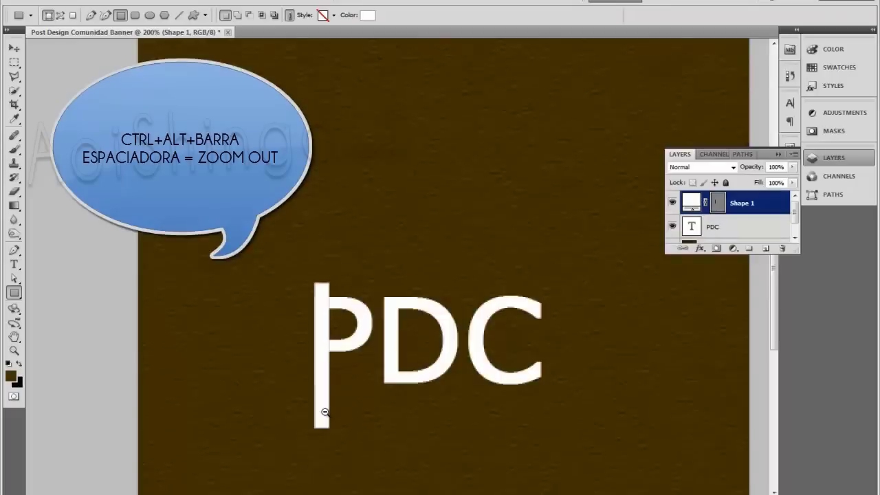
{"action": "left_click", "coordinate": [325, 412], "text": "ctrl+alt"}
Stretch the white bar so it spans the poster's full height past both edges
{"action": "key", "text": "ctrl+t"}
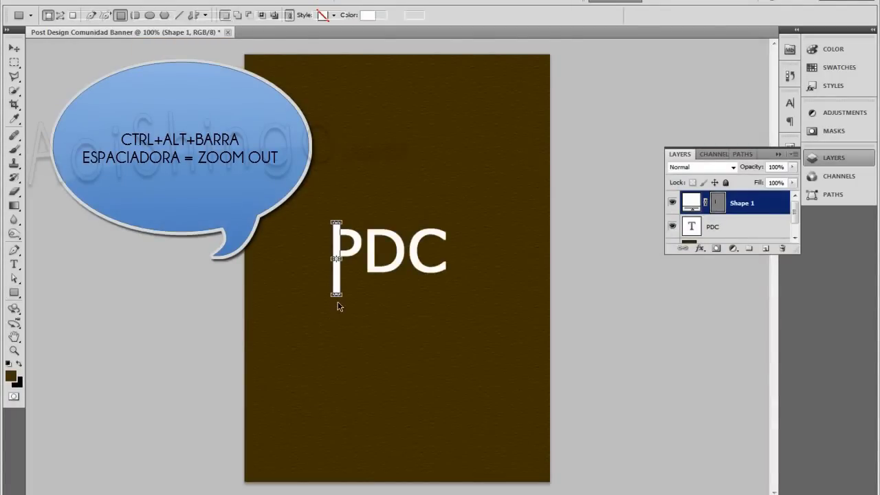
{"action": "left_click_drag", "start_coordinate": [335, 311], "coordinate": [335, 494]}
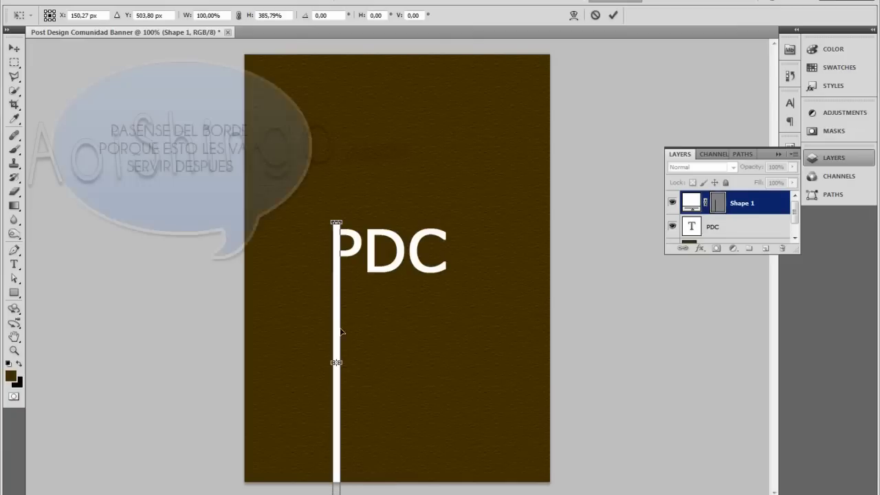
{"action": "left_click_drag", "start_coordinate": [336, 222], "coordinate": [349, 7]}
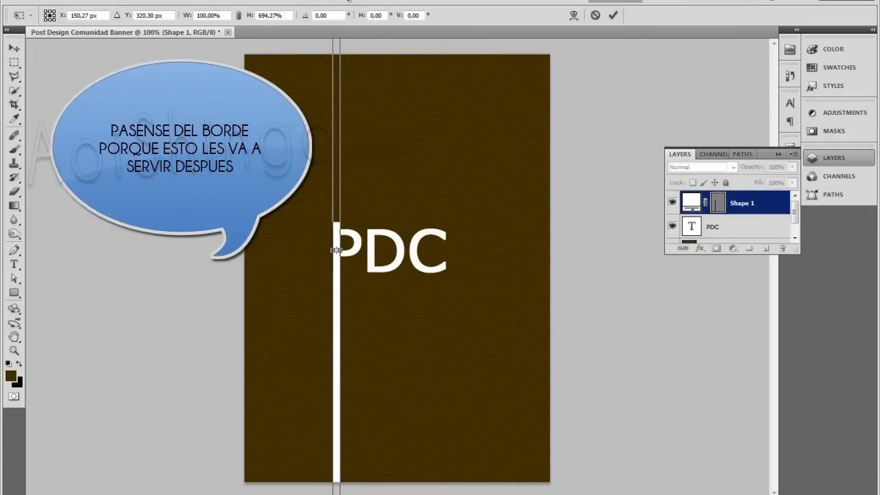
{"action": "left_click_drag", "start_coordinate": [349, 1], "coordinate": [350, 2]}
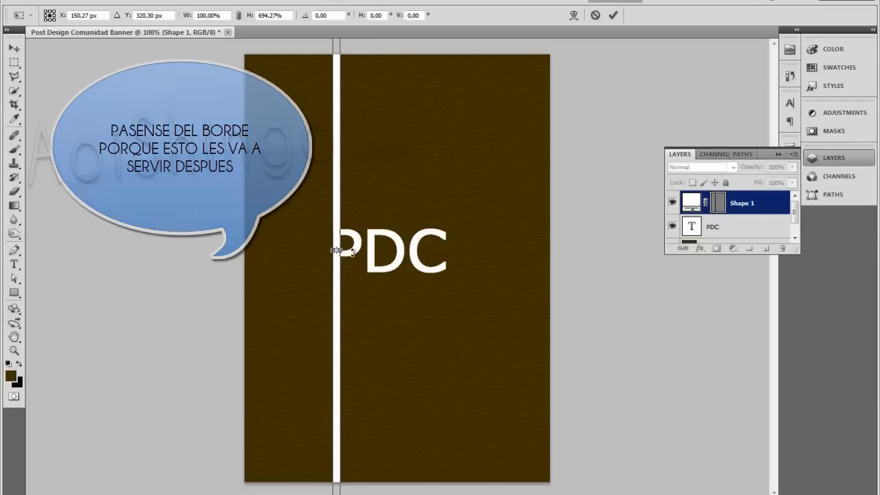
{"action": "key", "text": "Return"}
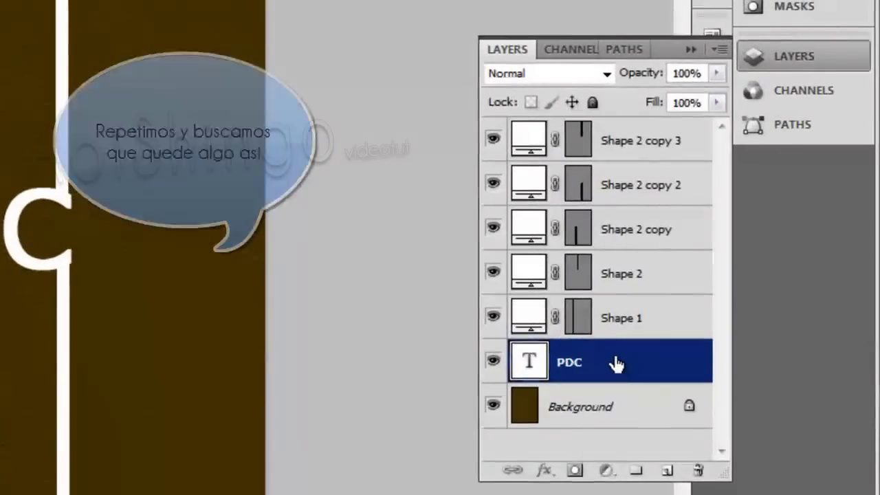
Move PDC to the top of the stack and create a layer group named 'Lineas blancas'
{"action": "left_click_drag", "start_coordinate": [610, 362], "coordinate": [603, 139]}
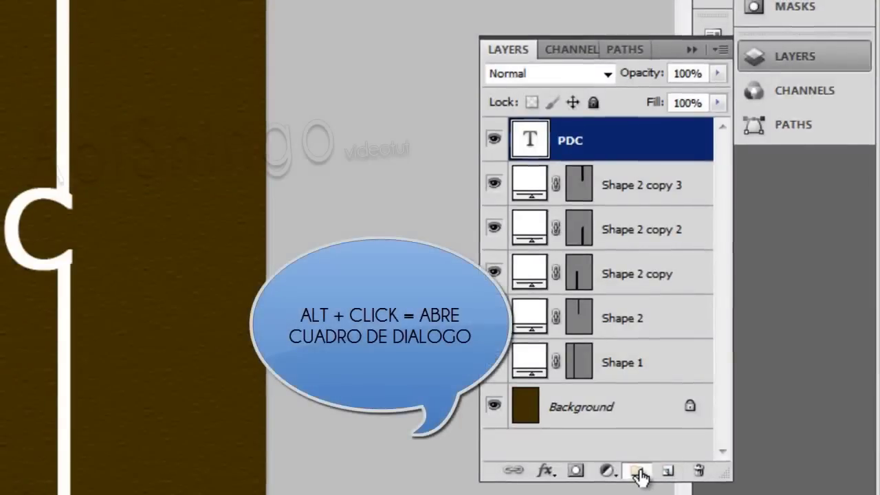
{"action": "left_click", "coordinate": [636, 471], "text": "alt"}
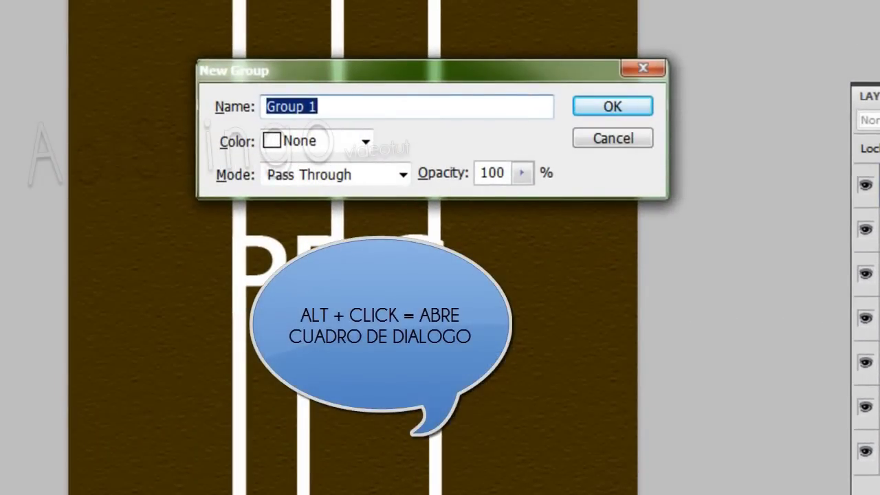
{"action": "type", "text": "Li"}
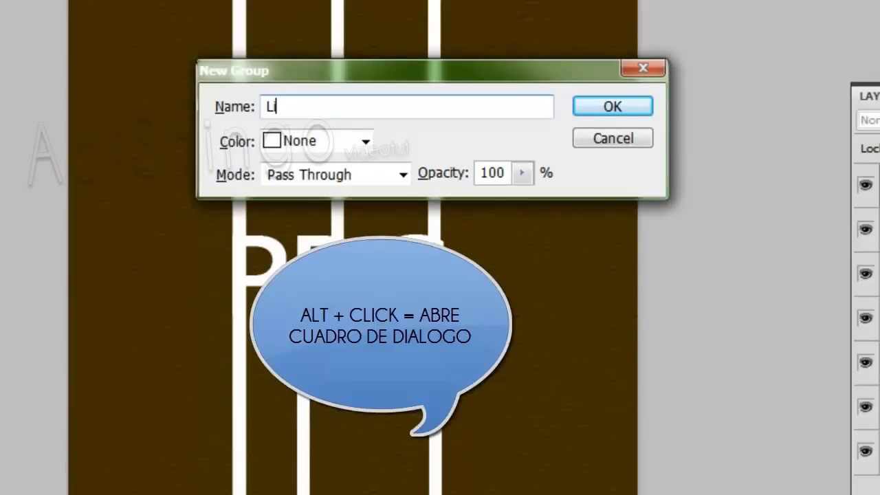
{"action": "type", "text": "neas blancas"}
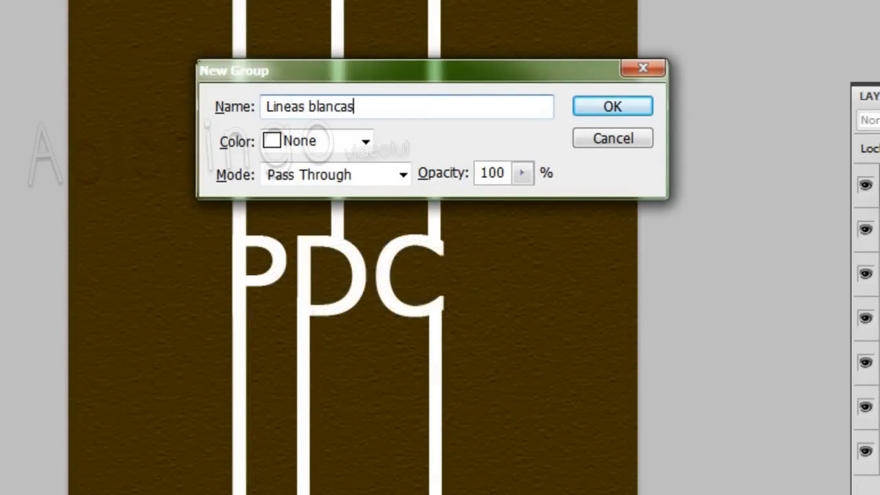
{"action": "key", "text": "Return"}
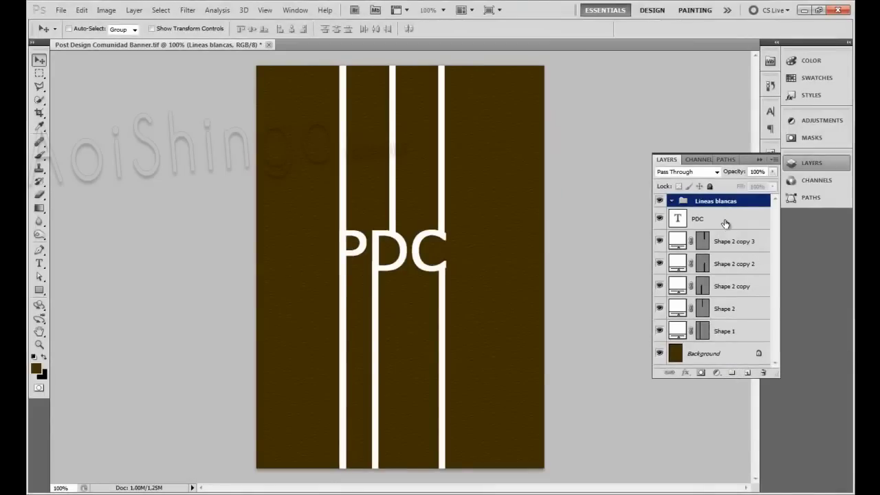
Put PDC and all the white line shapes inside 'Lineas blancas' and collapse the group
{"action": "left_click", "coordinate": [726, 220]}
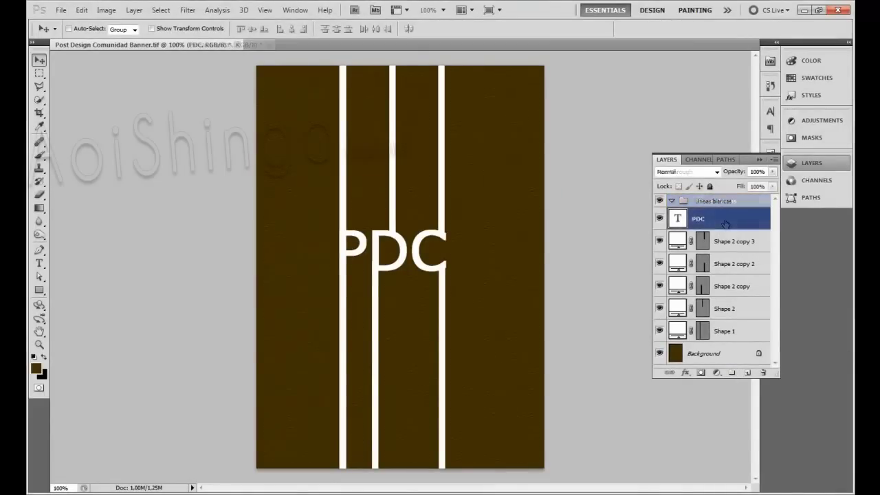
{"action": "left_click", "coordinate": [748, 331], "text": "shift"}
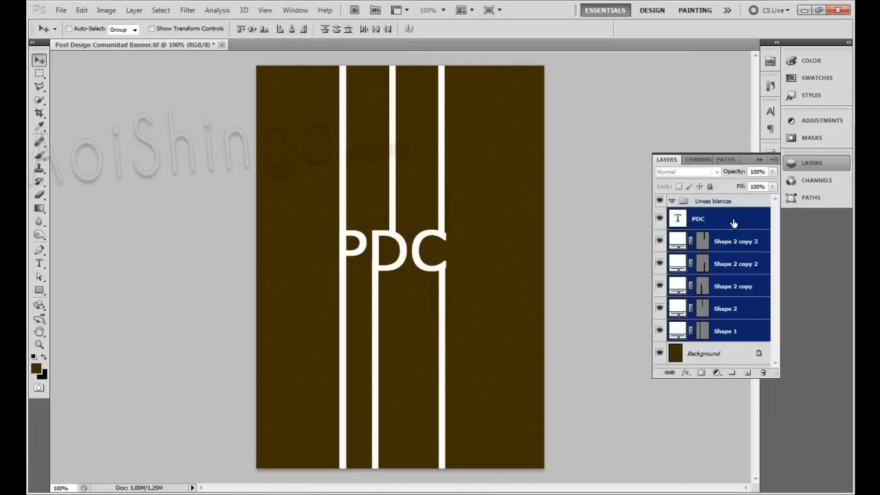
{"action": "left_click_drag", "start_coordinate": [733, 218], "coordinate": [729, 206]}
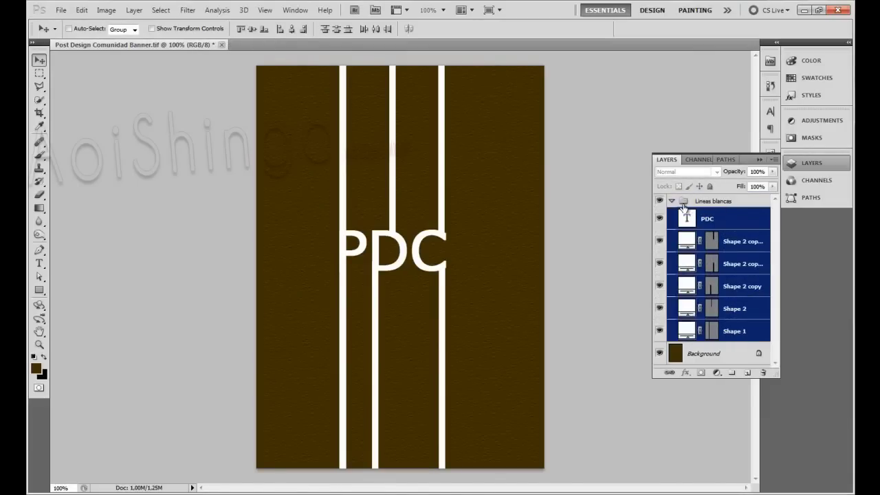
{"action": "left_click", "coordinate": [671, 202]}
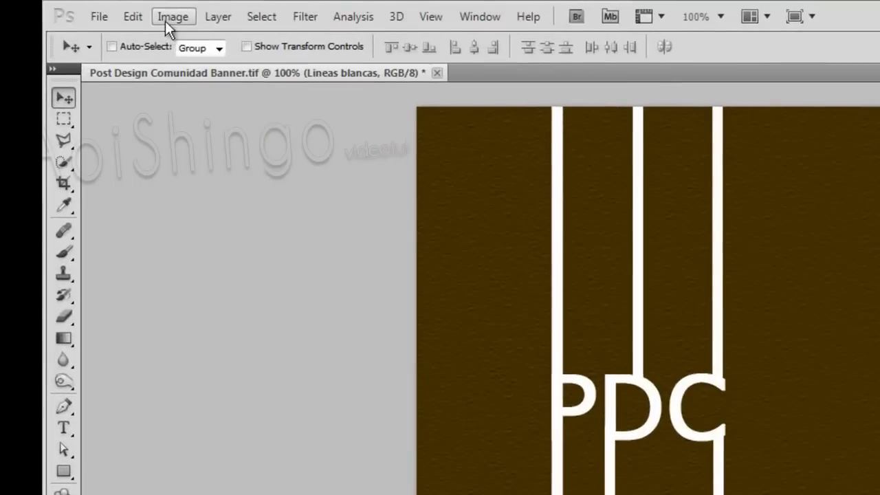
Rotate the Lineas blancas group so the stripes and PDC run diagonally
{"action": "left_click", "coordinate": [165, 20]}
{"action": "mouse_move", "coordinate": [132, 17]}
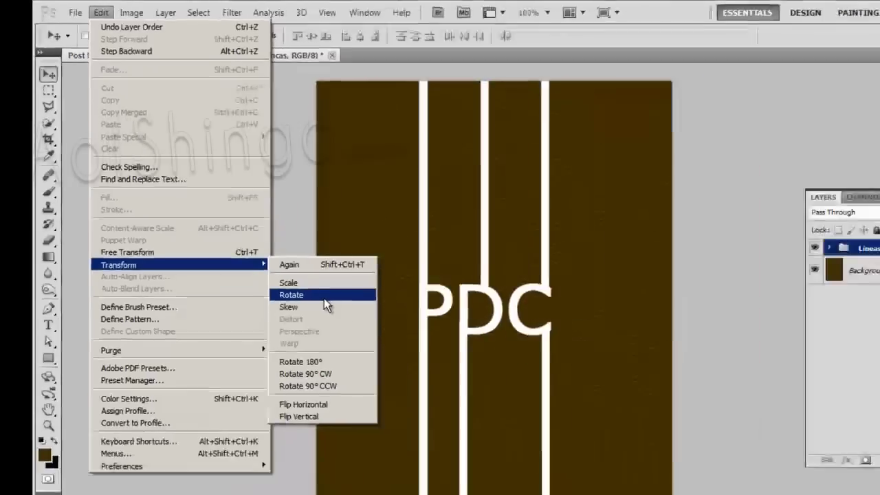
{"action": "mouse_move", "coordinate": [165, 349]}
{"action": "left_click", "coordinate": [324, 300]}
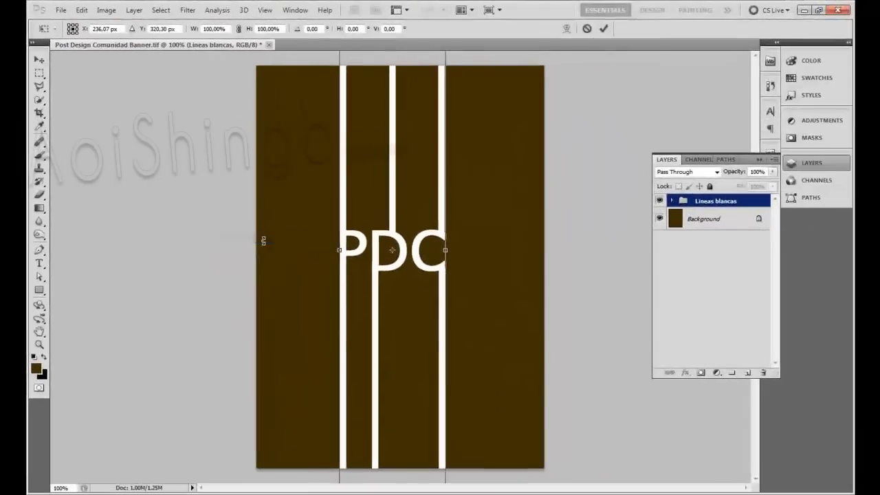
{"action": "left_click_drag", "start_coordinate": [460, 61], "coordinate": [347, 51]}
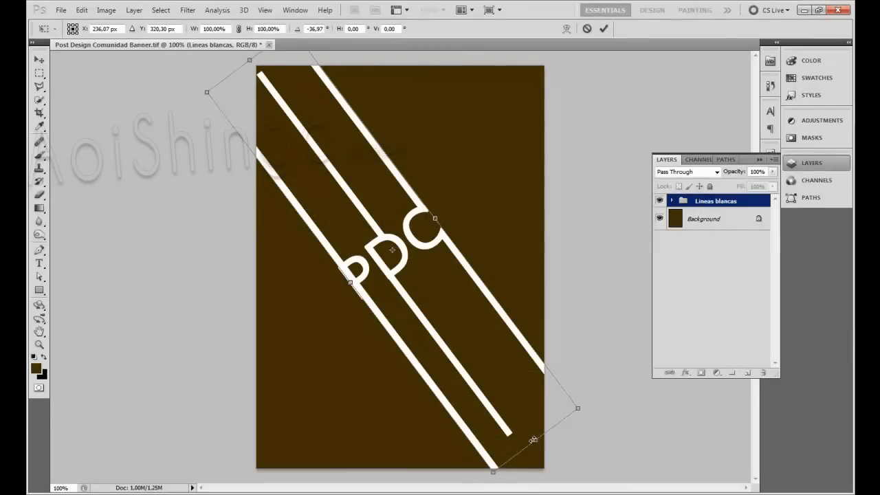
{"action": "key", "text": "Return"}
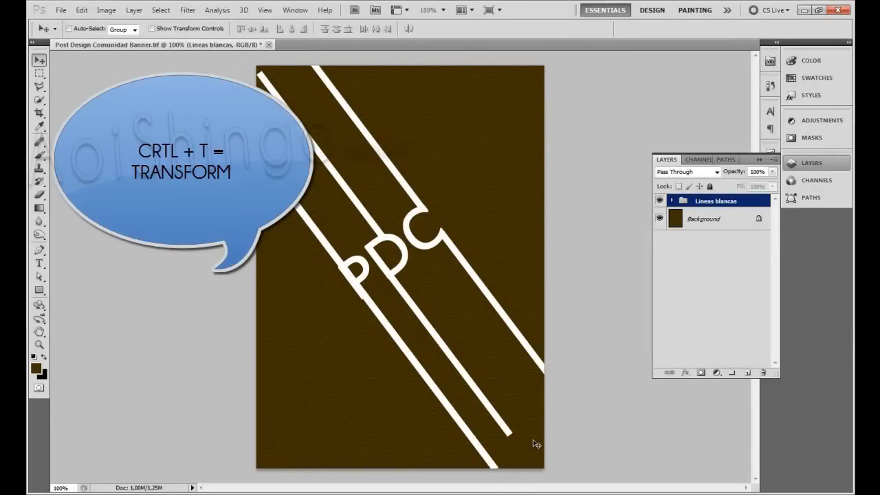
Scale up the stripes group, return to 100% zoom, and move it down-left on the poster
{"action": "key", "text": "ctrl+t"}
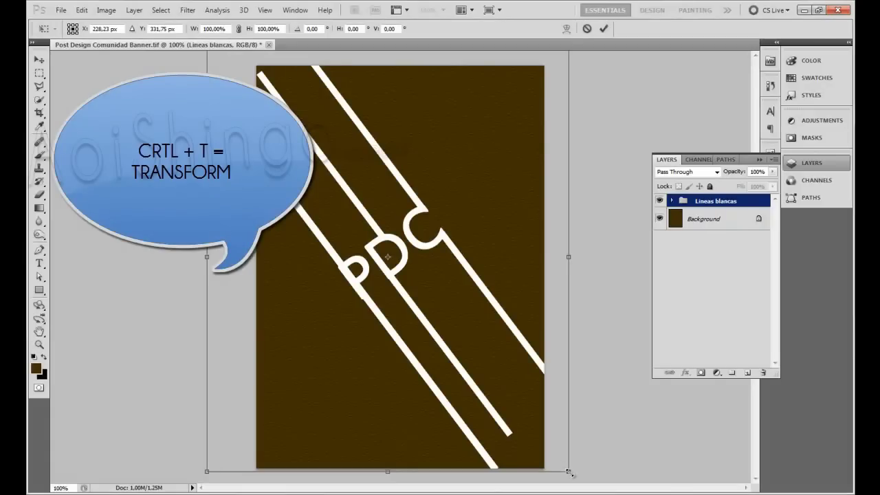
{"action": "left_click_drag", "start_coordinate": [568, 472], "coordinate": [619, 494]}
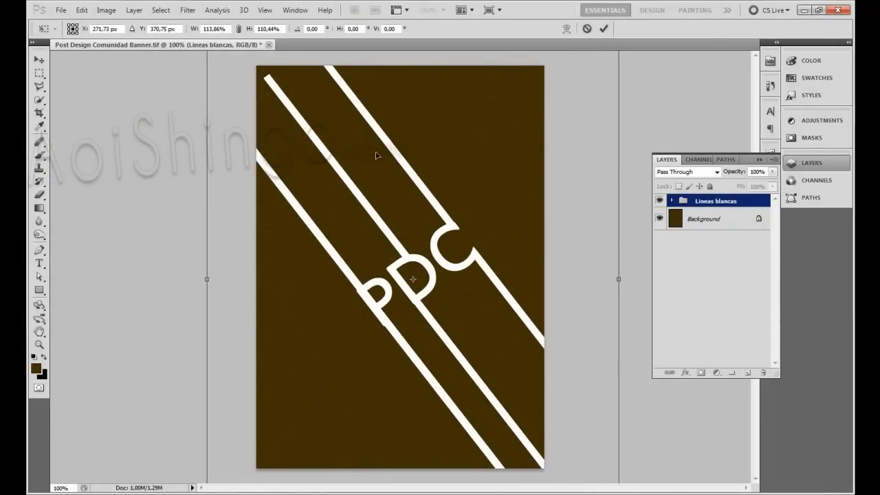
{"action": "left_click", "coordinate": [301, 126], "text": "alt"}
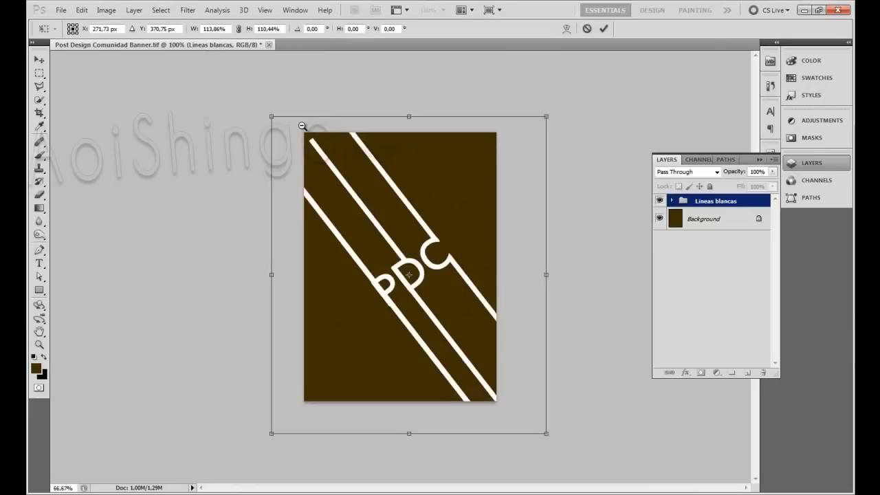
{"action": "left_click", "coordinate": [298, 145], "text": "alt"}
{"action": "left_click_drag", "start_coordinate": [301, 154], "coordinate": [284, 134]}
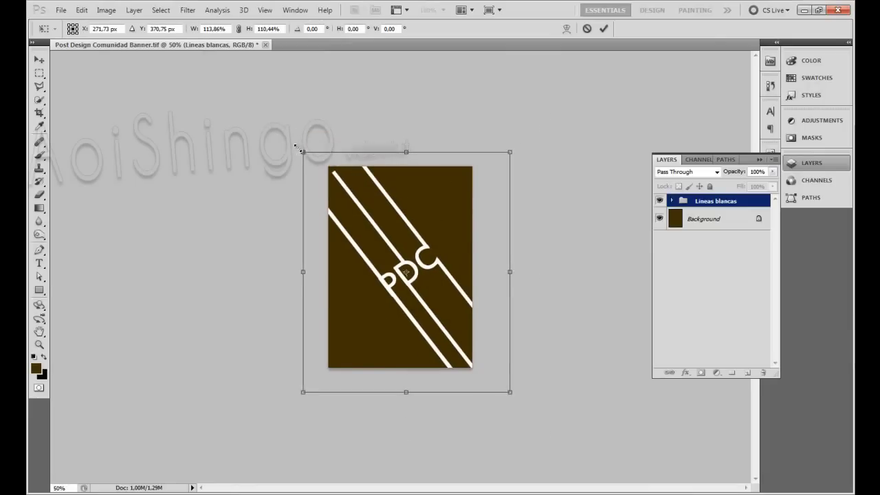
{"action": "key", "text": "Return"}
{"action": "key", "text": "ctrl+1"}
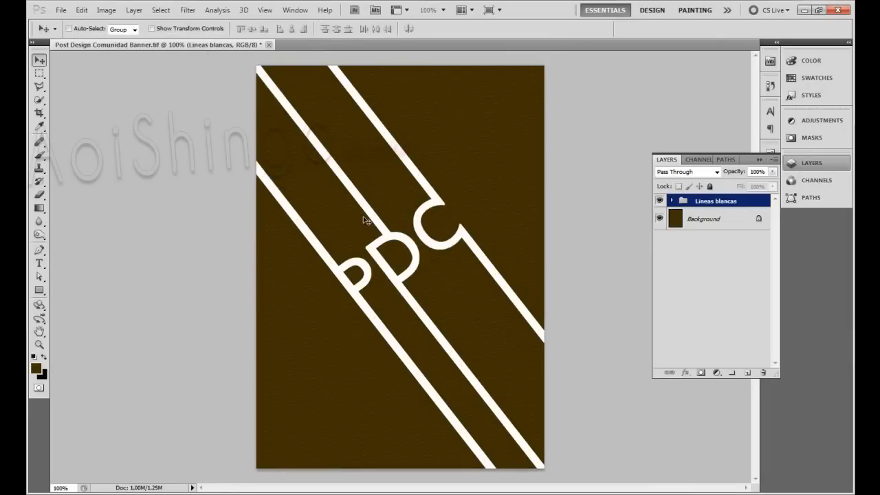
{"action": "mouse_move", "coordinate": [371, 221]}
{"action": "left_mouse_down"}
{"action": "mouse_move", "coordinate": [331, 302]}
{"action": "mouse_move", "coordinate": [338, 287]}
{"action": "left_mouse_up"}
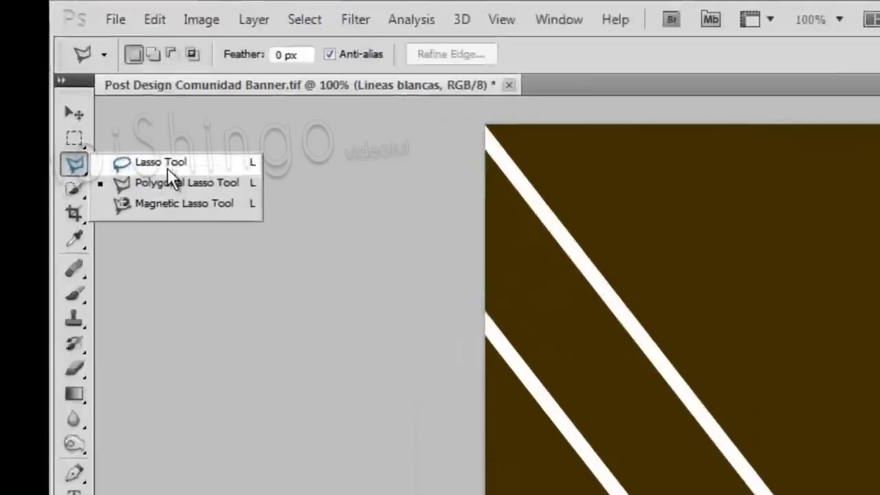
Add an empty Layer 1 and lasso the lower-left area along the lowest stripe and P
{"action": "left_click_drag", "start_coordinate": [39, 86], "coordinate": [77, 87]}
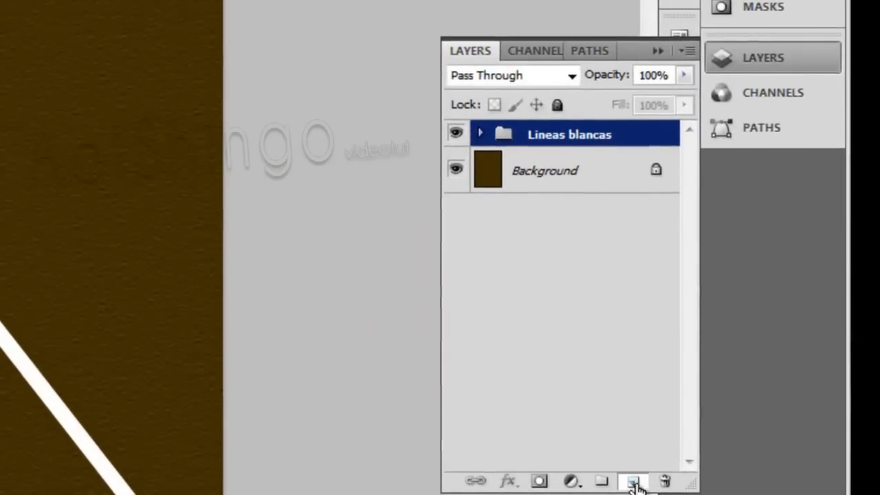
{"action": "left_click", "coordinate": [633, 481]}
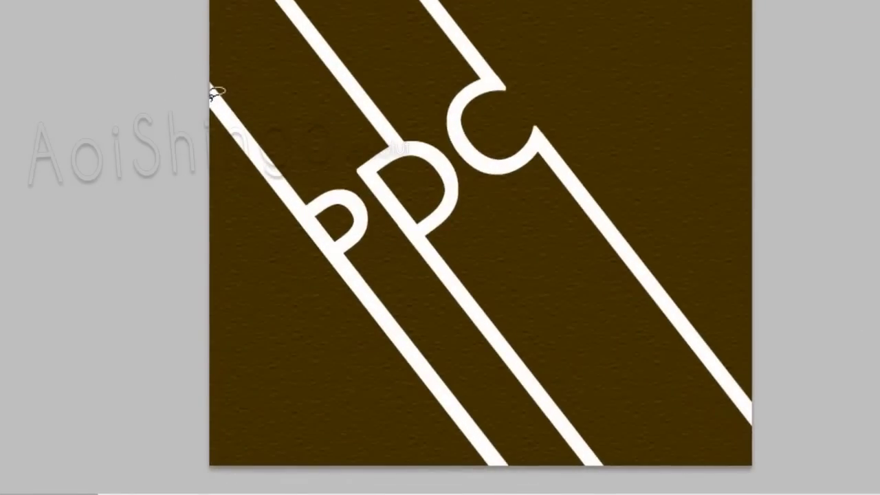
{"action": "left_click_drag", "start_coordinate": [213, 92], "coordinate": [285, 183]}
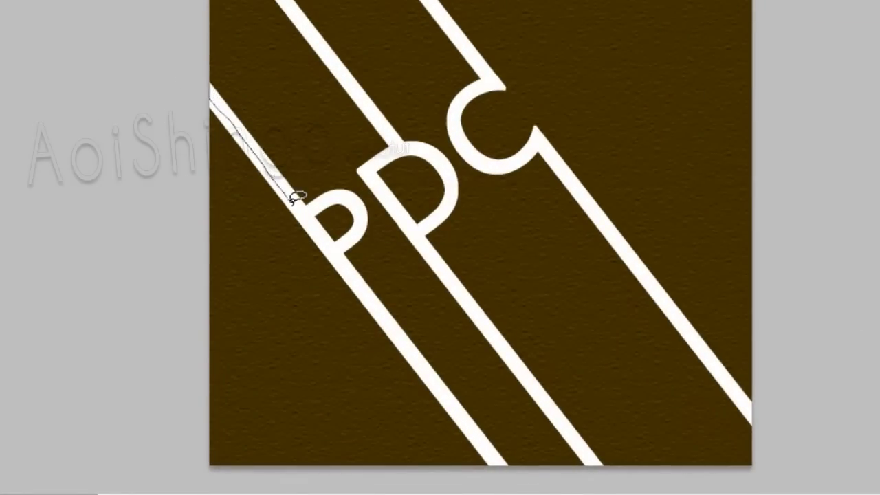
{"action": "left_click_drag", "start_coordinate": [320, 205], "coordinate": [339, 198]}
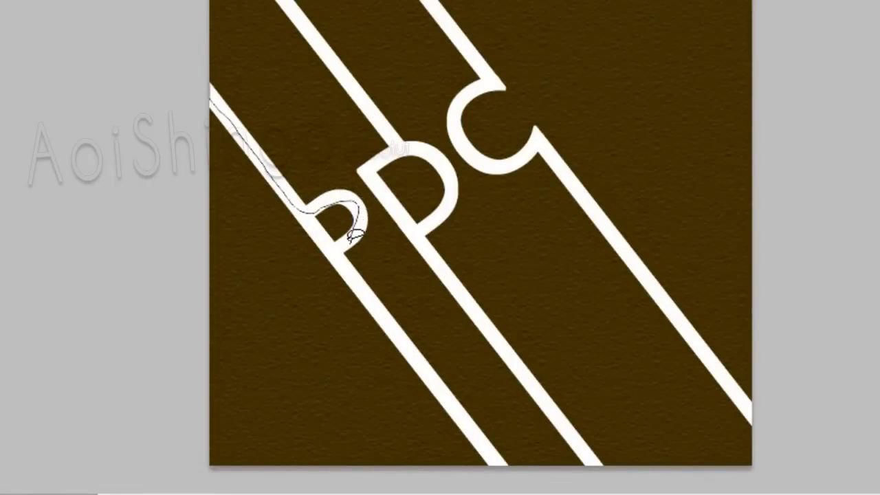
{"action": "mouse_move", "coordinate": [342, 260]}
{"action": "left_mouse_down"}
{"action": "mouse_move", "coordinate": [360, 268]}
{"action": "mouse_move", "coordinate": [505, 464]}
{"action": "mouse_move", "coordinate": [363, 485]}
{"action": "mouse_move", "coordinate": [232, 476]}
{"action": "left_mouse_up"}
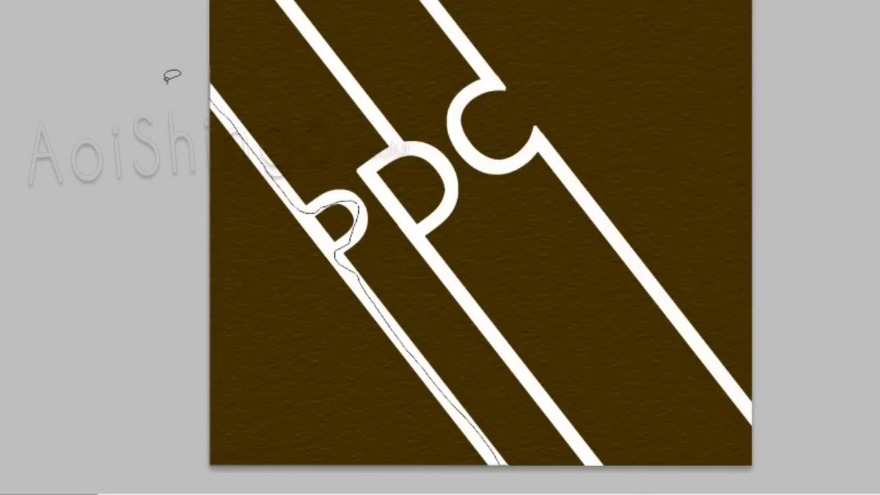
{"action": "left_click_drag", "start_coordinate": [199, 81], "coordinate": [206, 88]}
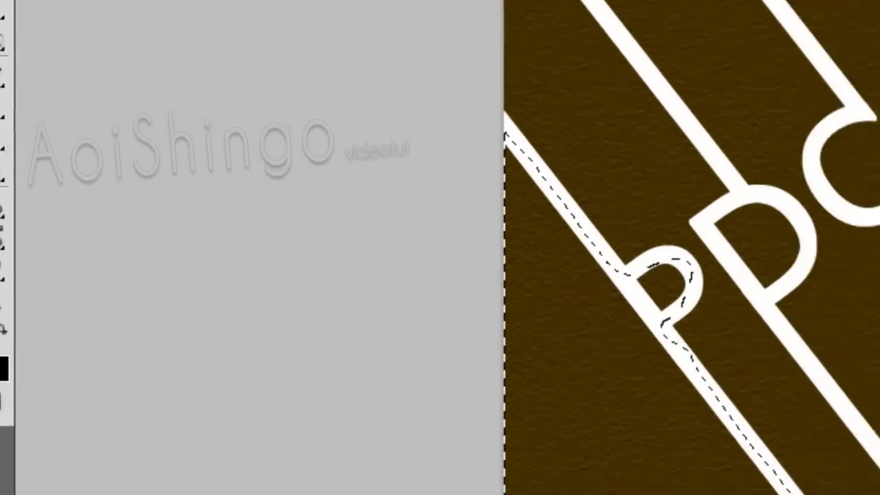
Set the foreground colour to yellow ffda42 and fill the selected lower-left corner with it
{"action": "left_click", "coordinate": [83, 376]}
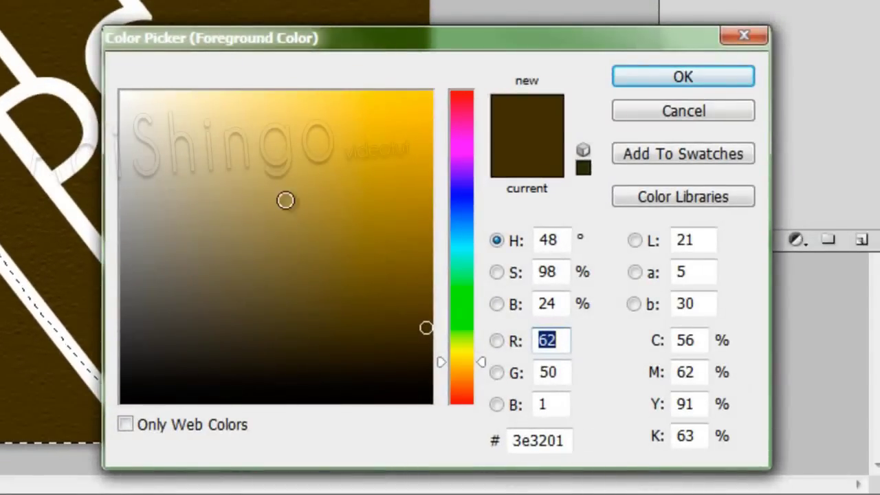
{"action": "mouse_move", "coordinate": [365, 118]}
{"action": "left_mouse_down"}
{"action": "mouse_move", "coordinate": [364, 77]}
{"action": "mouse_move", "coordinate": [351, 61]}
{"action": "left_mouse_up"}
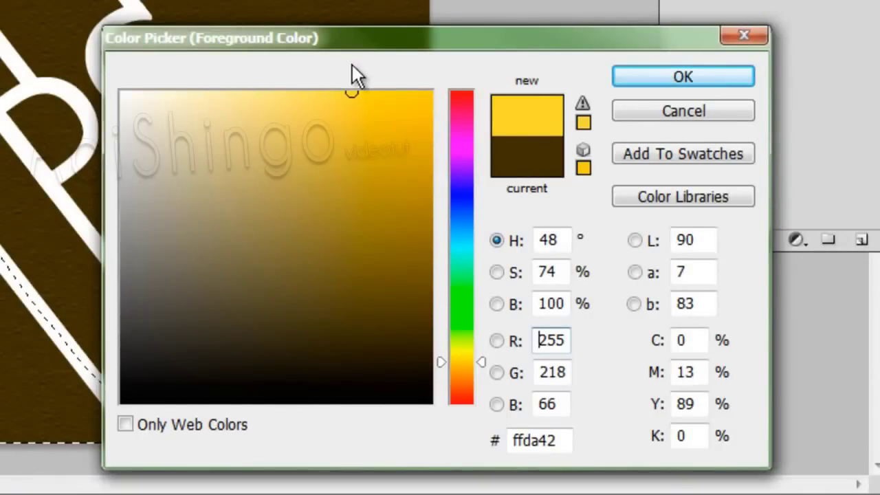
{"action": "left_click_drag", "start_coordinate": [562, 442], "coordinate": [474, 444]}
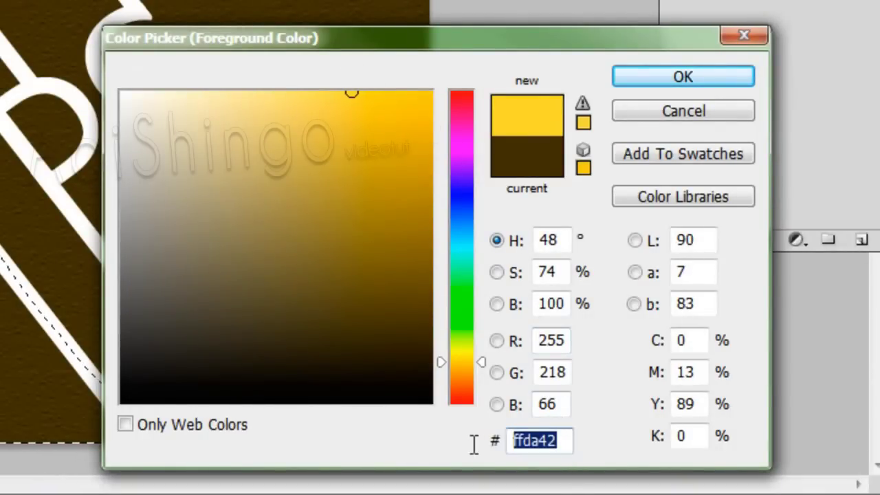
{"action": "left_click", "coordinate": [554, 439]}
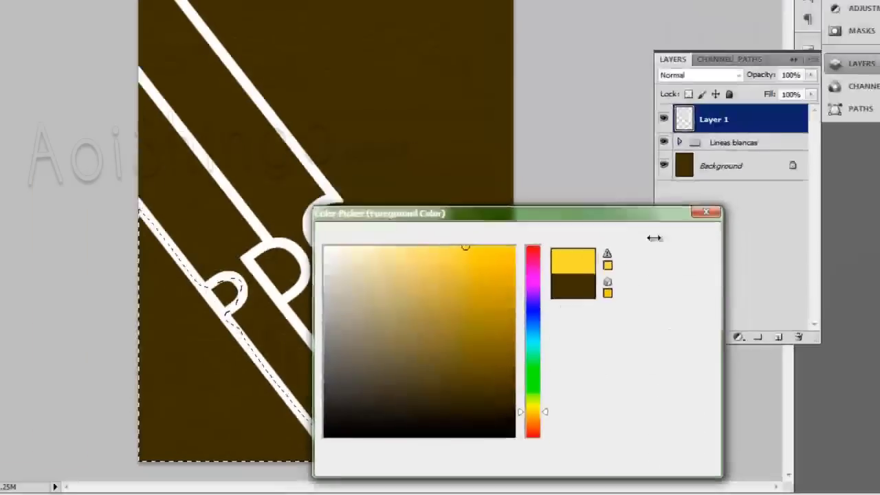
{"action": "left_click", "coordinate": [658, 90]}
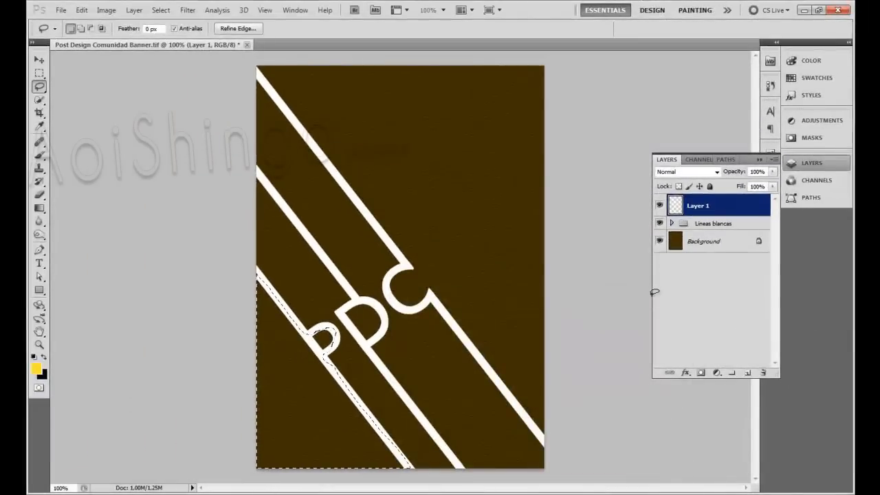
{"action": "key", "text": "alt+BackSpace"}
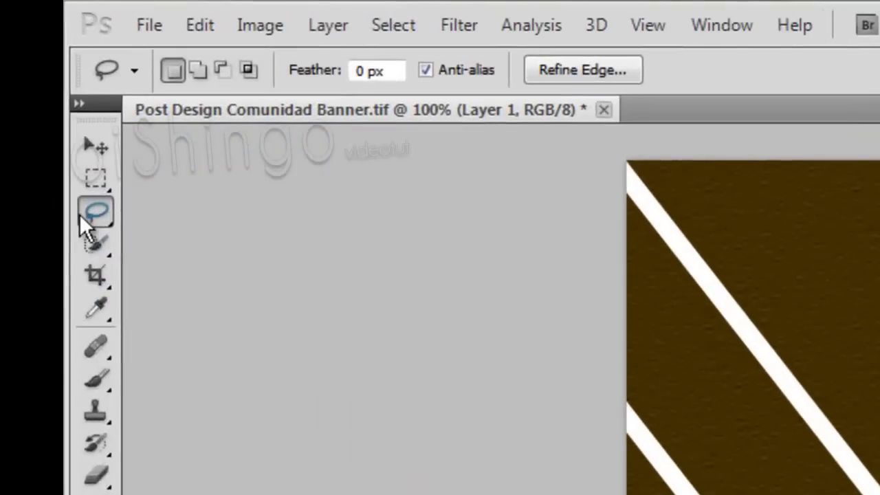
Switch to the Polygonal Lasso and start outlining the next diagonal band from the poster edge
{"action": "left_click", "coordinate": [35, 88]}
{"action": "left_click", "coordinate": [161, 237]}
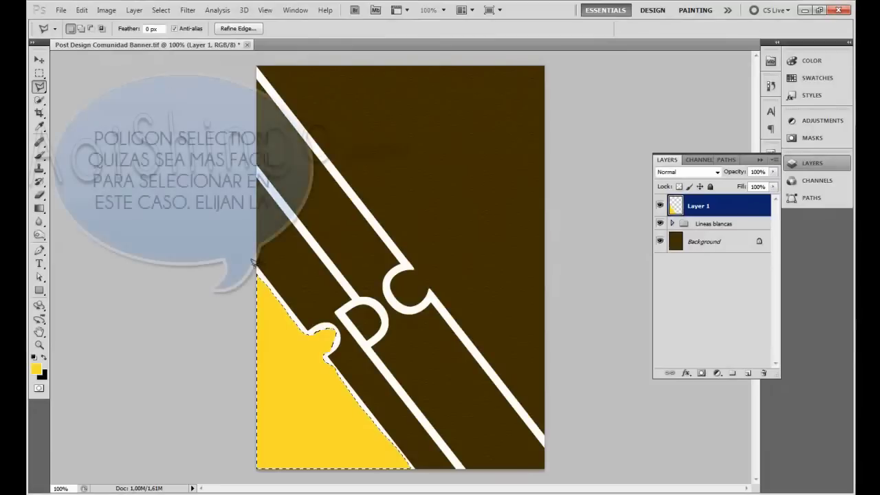
{"action": "left_click", "coordinate": [259, 271]}
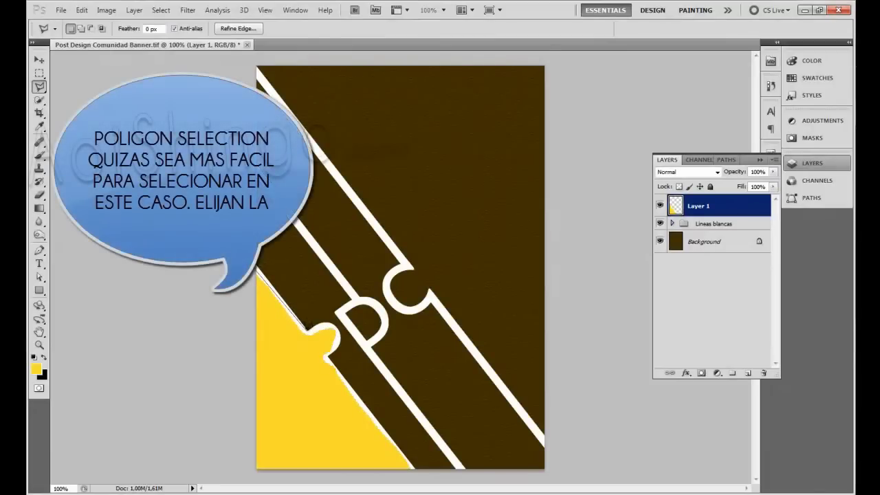
{"action": "left_click", "coordinate": [309, 331]}
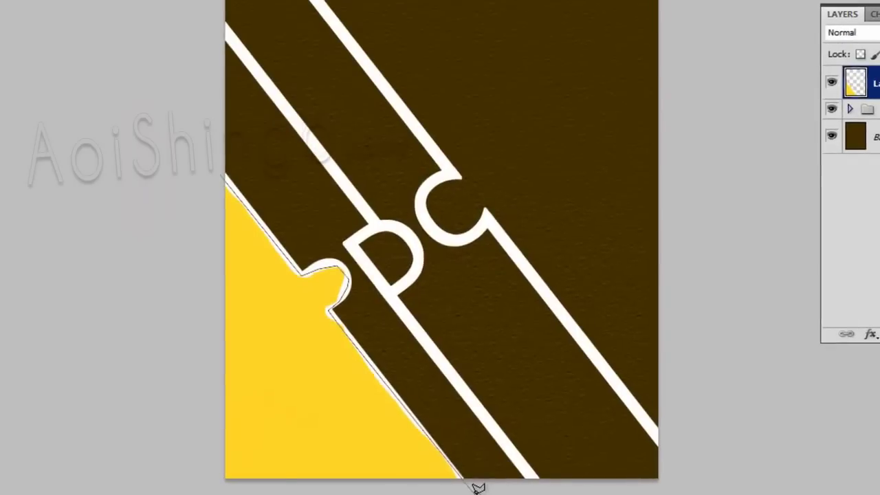
{"action": "left_click", "coordinate": [542, 494]}
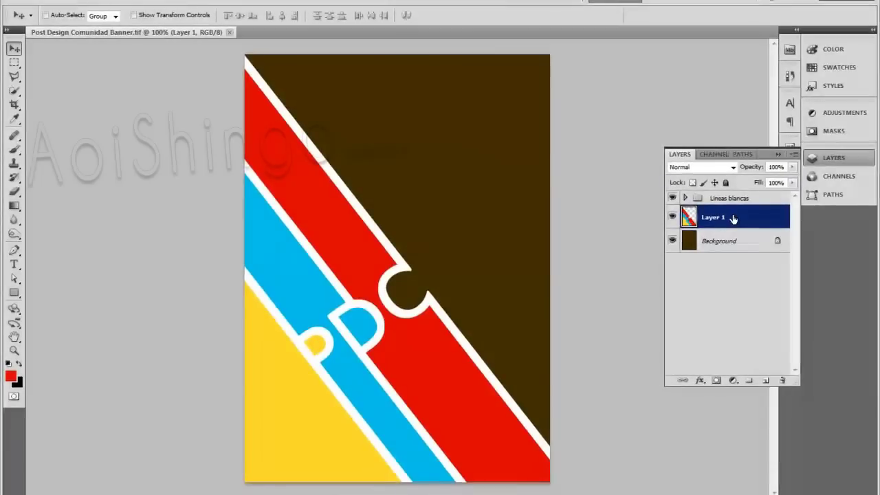
Reapply the last Texturizer filter to the yellow, blue and red bands
{"action": "left_click", "coordinate": [176, 0]}
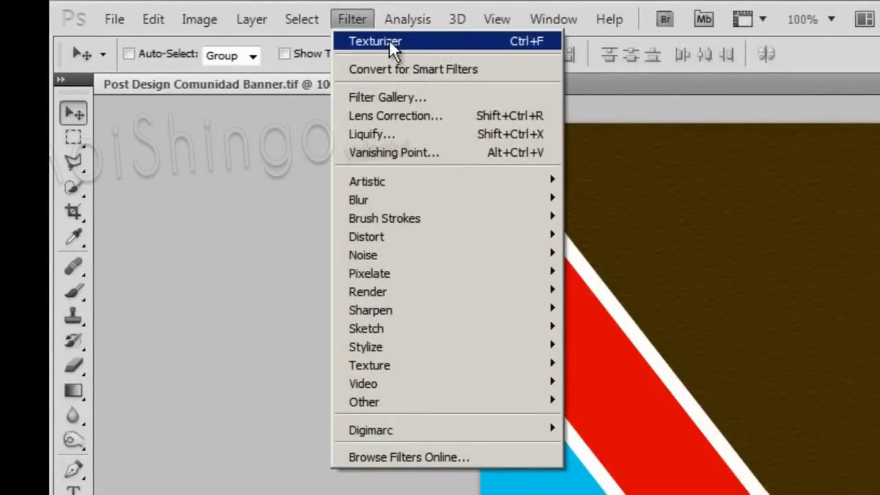
{"action": "left_click", "coordinate": [389, 40]}
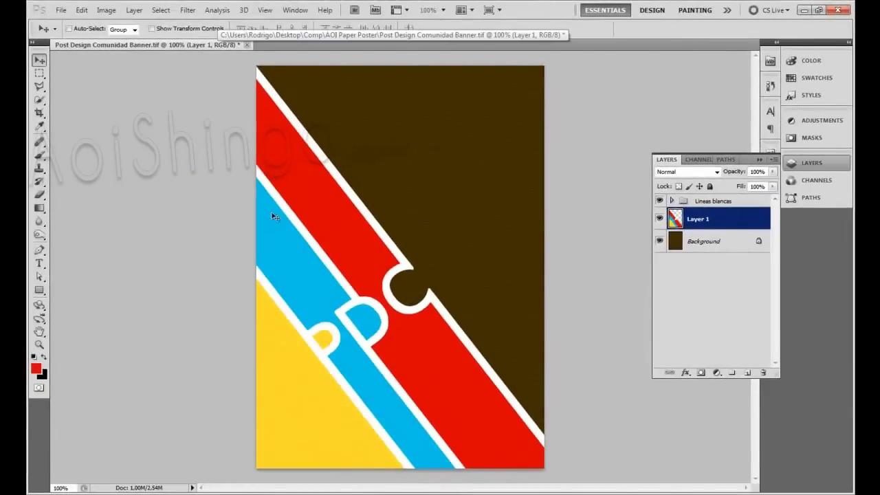
Expand the Lineas blancas group and add a Drop Shadow effect to the Shape 2 copy 3 stripe
{"action": "left_click", "coordinate": [713, 201]}
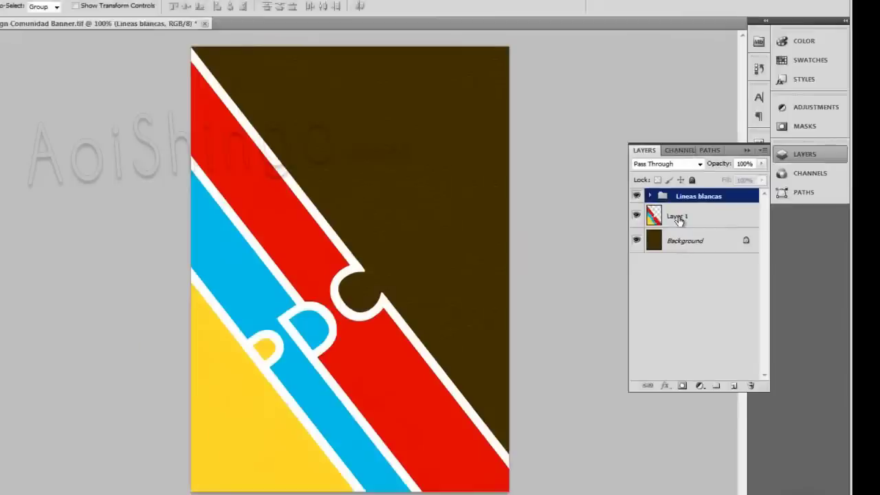
{"action": "left_click", "coordinate": [672, 201]}
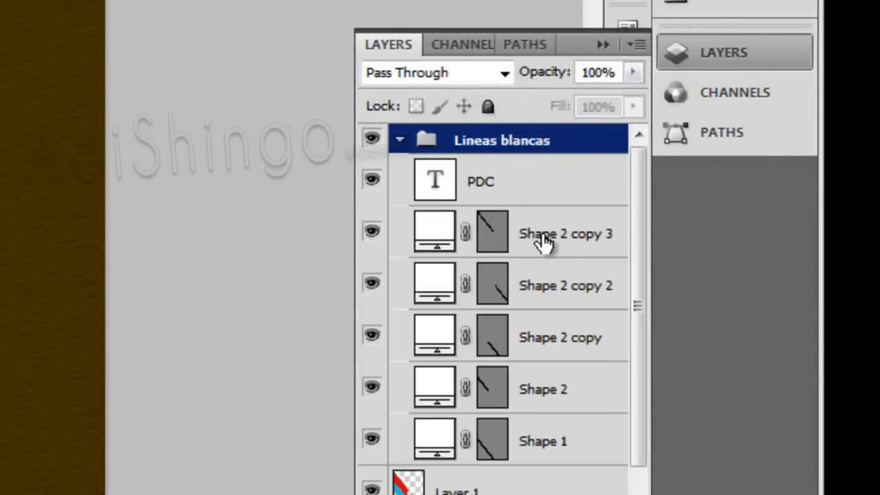
{"action": "left_click", "coordinate": [543, 242]}
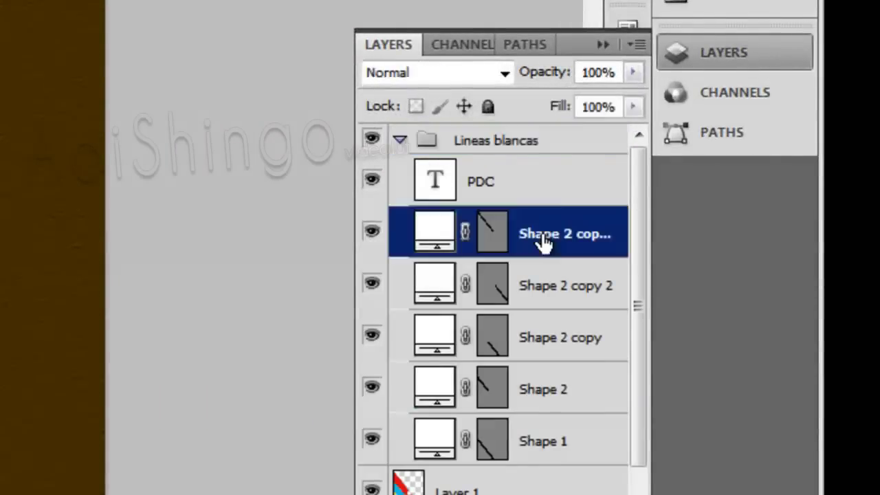
{"action": "left_click", "coordinate": [609, 324]}
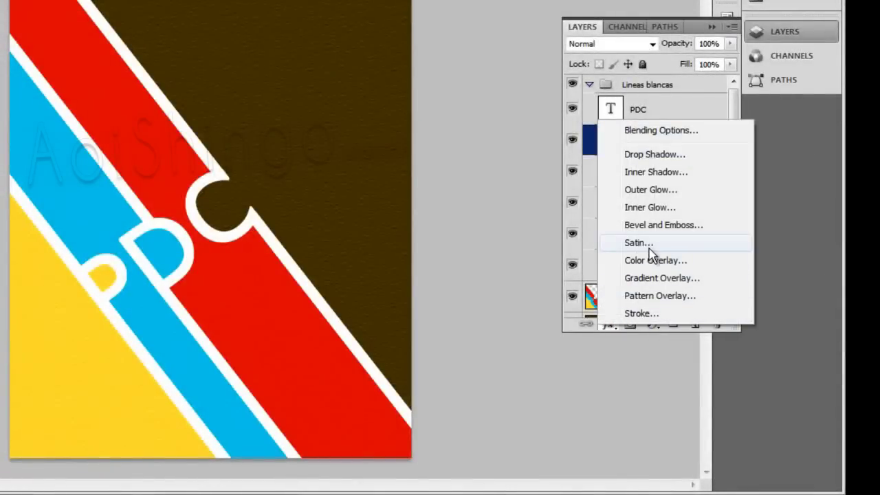
{"action": "left_click", "coordinate": [653, 154]}
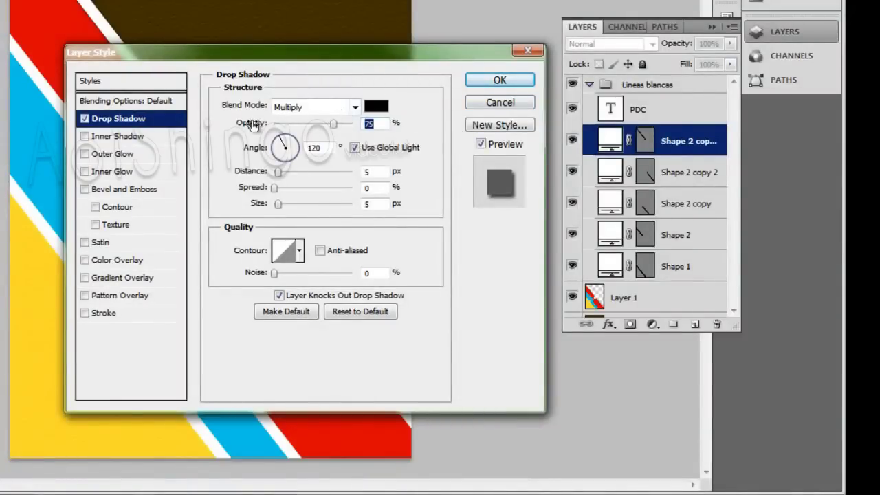
Increase the shadow's distance and size, fine-tune its noise, and apply it
{"action": "mouse_move", "coordinate": [303, 52]}
{"action": "left_mouse_down"}
{"action": "mouse_move", "coordinate": [390, 0]}
{"action": "mouse_move", "coordinate": [506, 98]}
{"action": "left_mouse_up"}
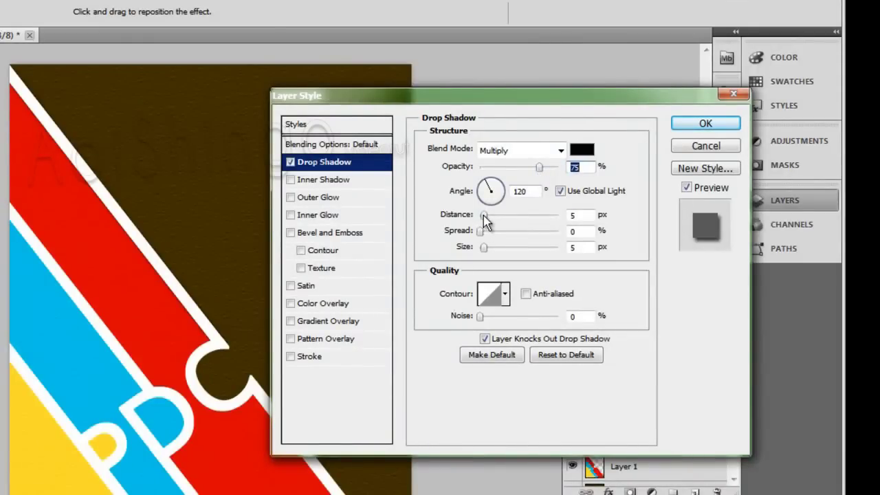
{"action": "left_click_drag", "start_coordinate": [483, 215], "coordinate": [490, 215]}
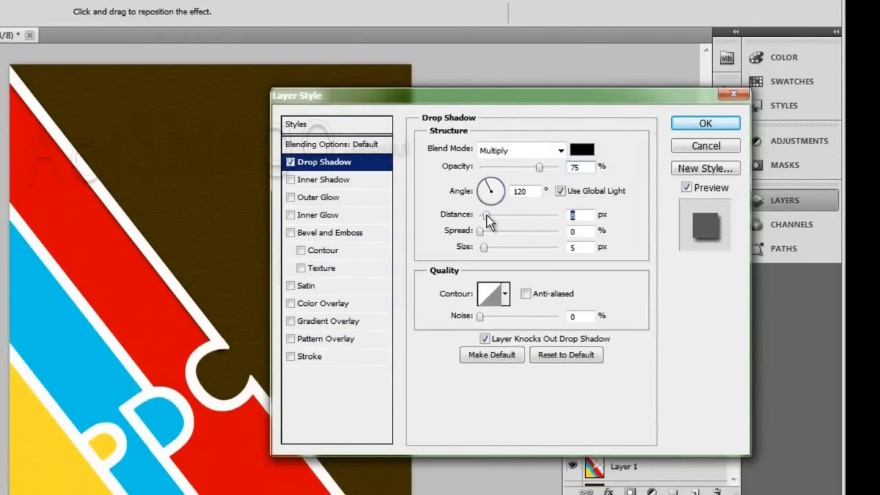
{"action": "mouse_move", "coordinate": [480, 231]}
{"action": "left_mouse_down"}
{"action": "mouse_move", "coordinate": [479, 249]}
{"action": "mouse_move", "coordinate": [490, 254]}
{"action": "left_mouse_up"}
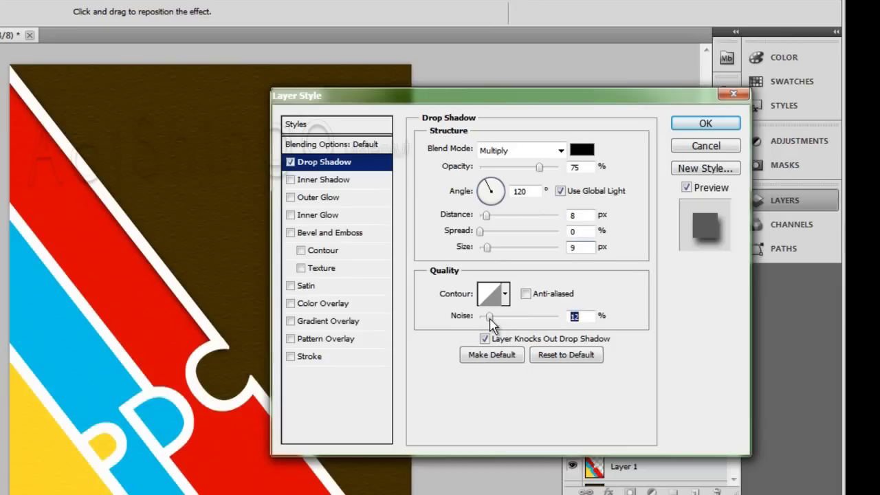
{"action": "left_click_drag", "start_coordinate": [488, 323], "coordinate": [485, 323]}
{"action": "left_click", "coordinate": [704, 123]}
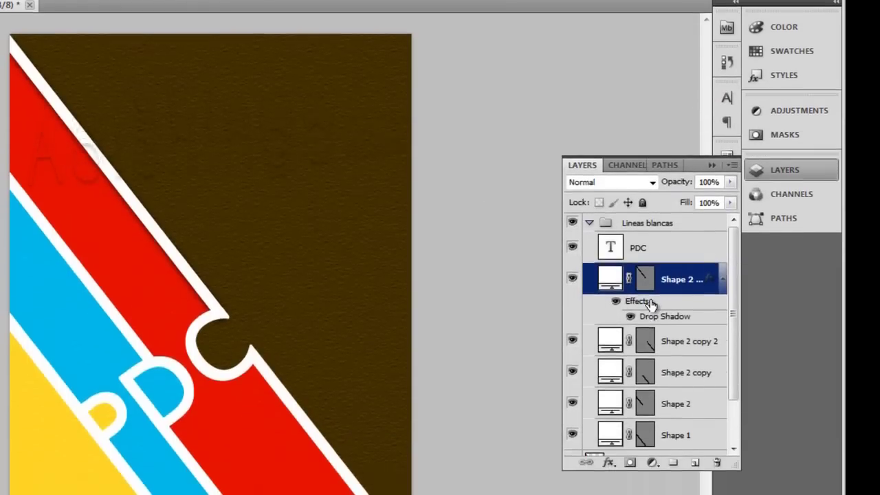
Copy the stripe's drop shadow style and paste it onto the Shape 2 copy 2 layer
{"action": "right_click", "coordinate": [648, 347]}
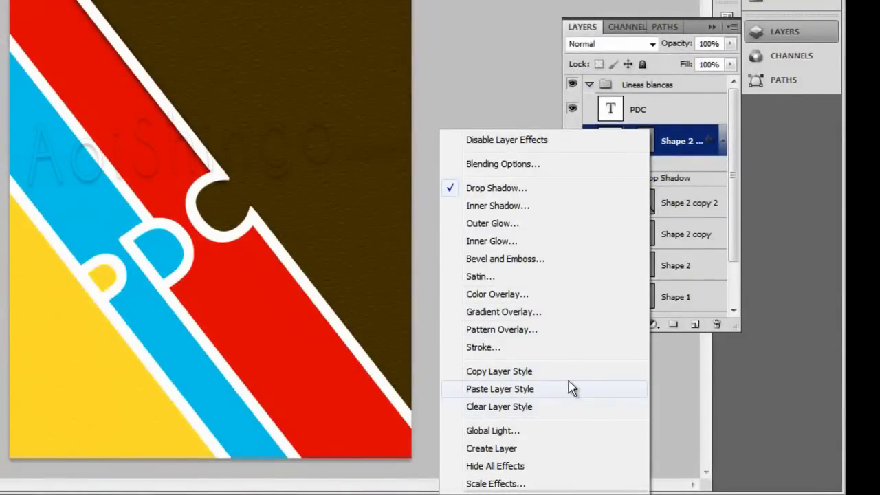
{"action": "left_click", "coordinate": [500, 371]}
{"action": "left_click", "coordinate": [680, 203]}
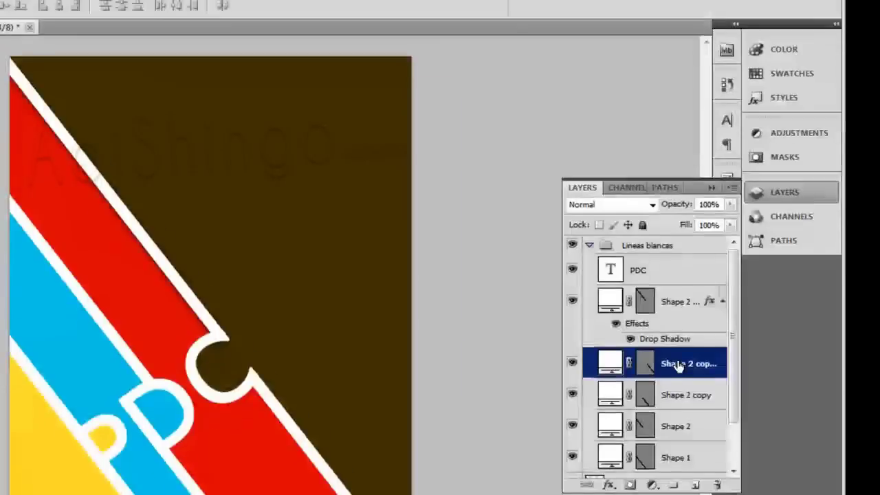
{"action": "right_click", "coordinate": [636, 399]}
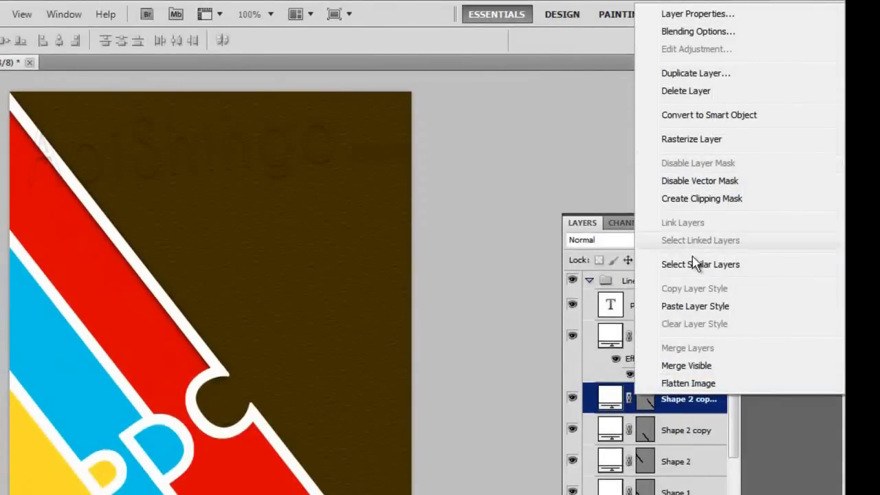
{"action": "left_click", "coordinate": [711, 306]}
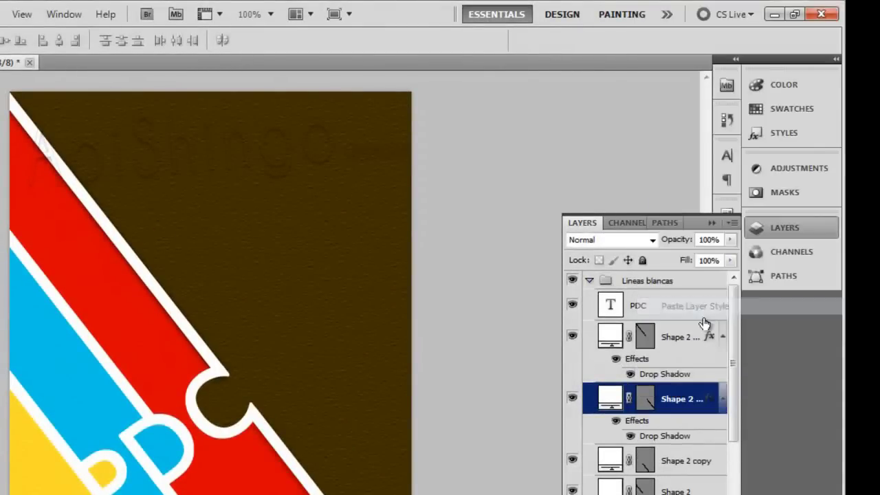
Paste the same drop shadow style onto the Shape 2 copy, Shape 2 and Shape 1 layers
{"action": "left_click", "coordinate": [673, 462]}
{"action": "left_click", "coordinate": [713, 368]}
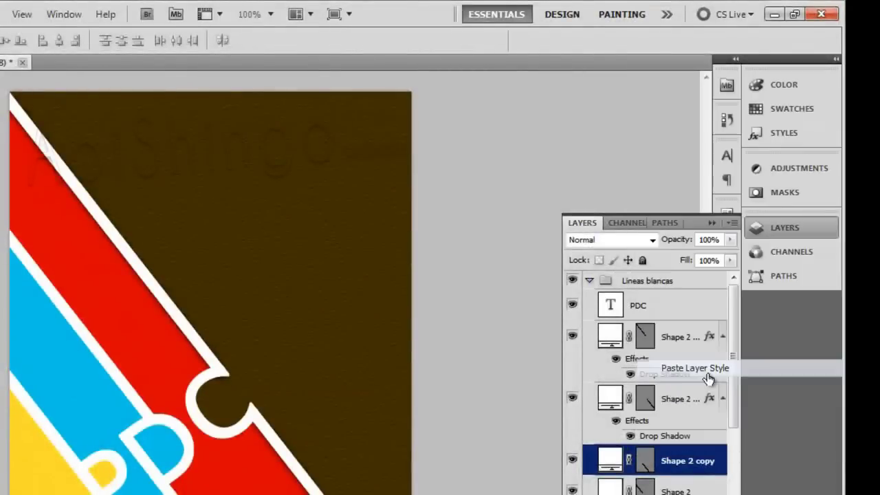
{"action": "left_click_drag", "start_coordinate": [740, 297], "coordinate": [735, 365]}
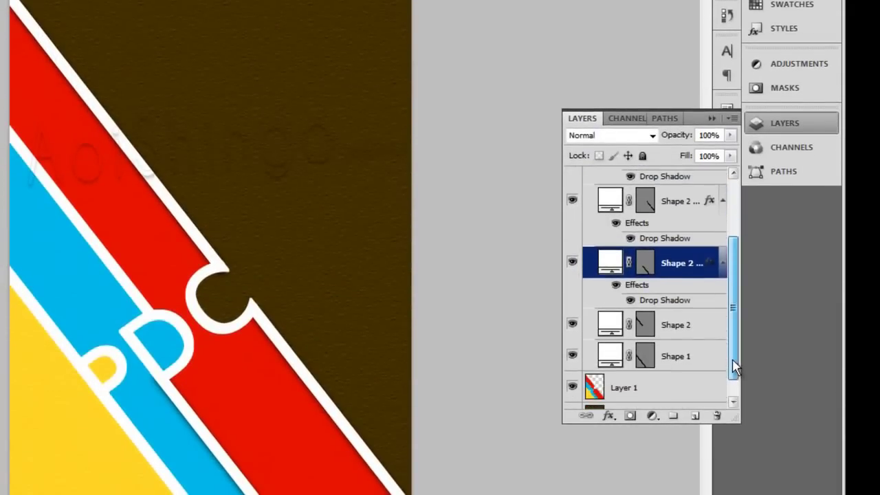
{"action": "right_click", "coordinate": [687, 323]}
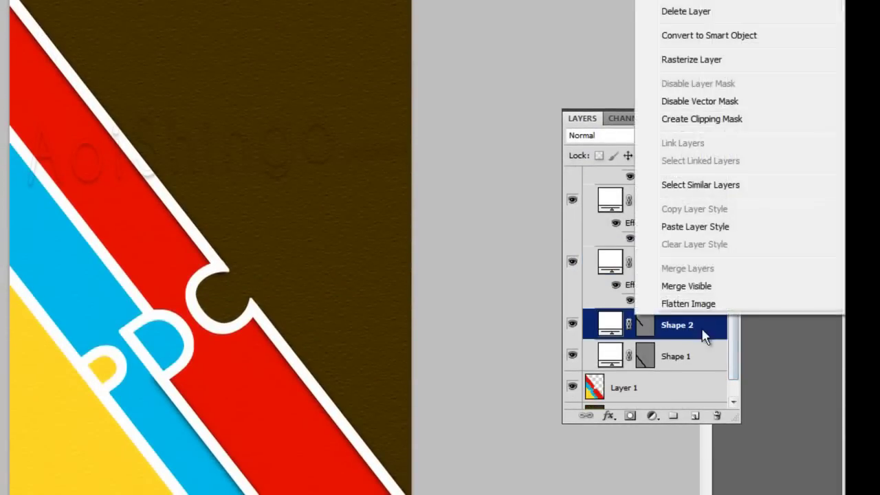
{"action": "left_click", "coordinate": [720, 226]}
{"action": "right_click", "coordinate": [676, 386]}
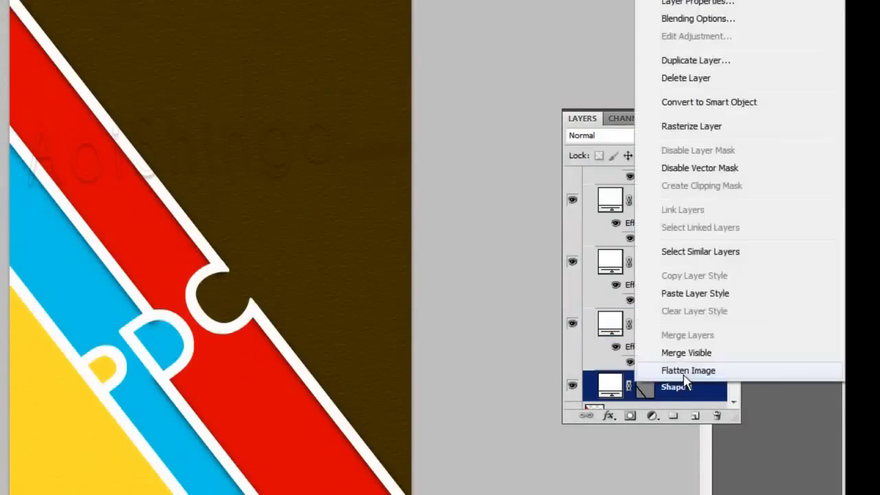
{"action": "left_click", "coordinate": [710, 297]}
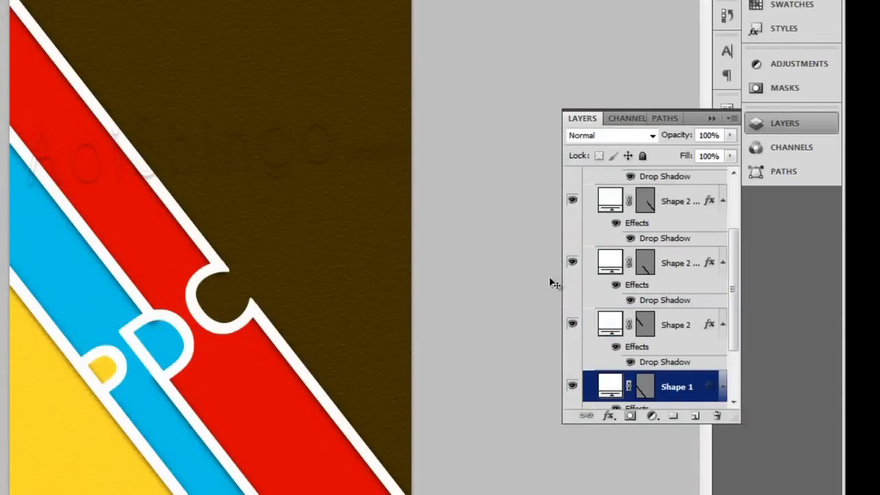
{"action": "mouse_move", "coordinate": [732, 249]}
{"action": "left_mouse_down"}
{"action": "mouse_move", "coordinate": [730, 352]}
{"action": "mouse_move", "coordinate": [737, 225]}
{"action": "left_mouse_up"}
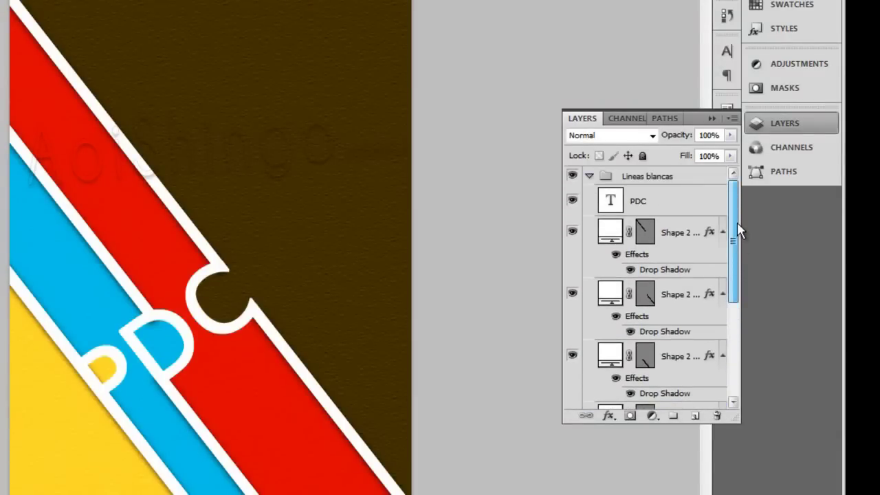
Give the PDC text layer a drop shadow with increased distance and size
{"action": "left_click", "coordinate": [646, 204]}
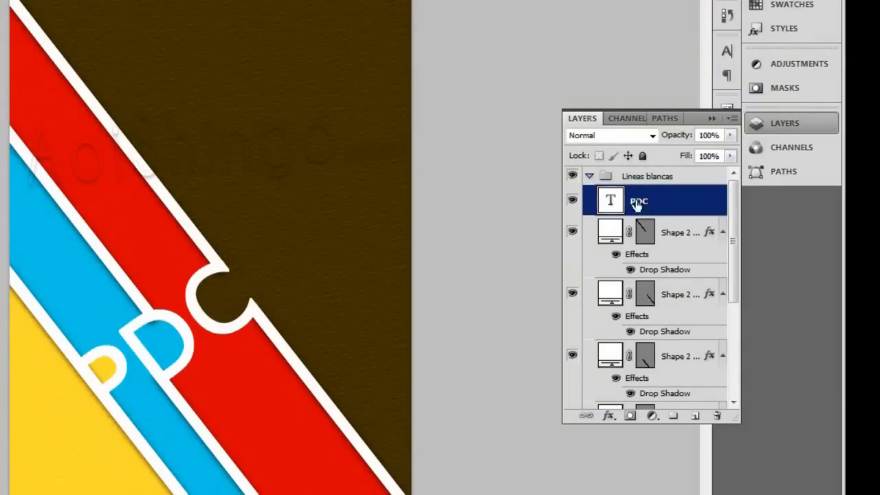
{"action": "left_click", "coordinate": [608, 416]}
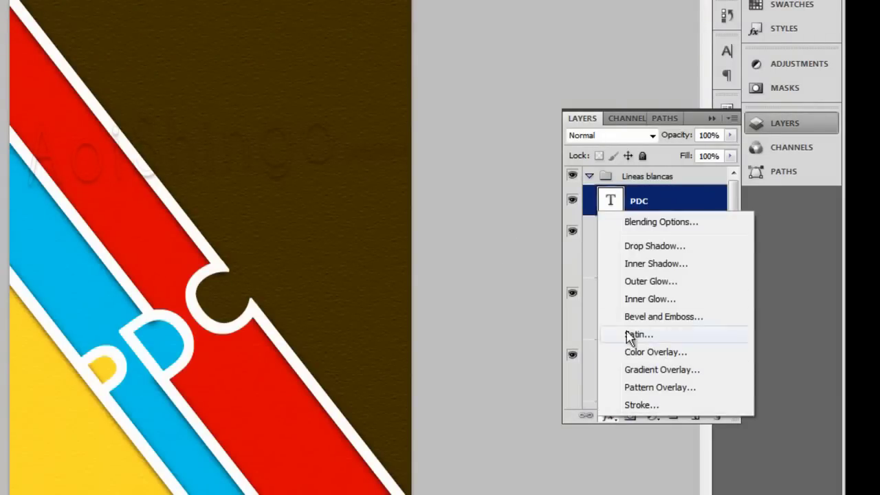
{"action": "left_click", "coordinate": [654, 245]}
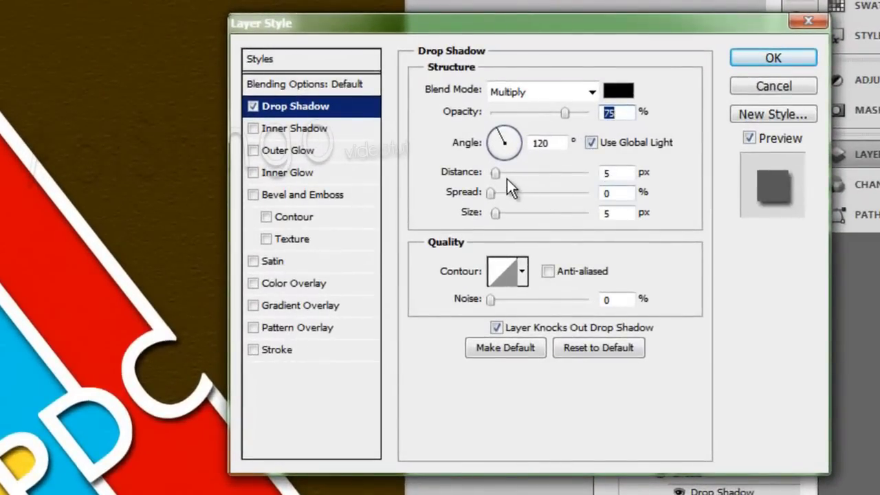
{"action": "left_click_drag", "start_coordinate": [498, 173], "coordinate": [496, 171]}
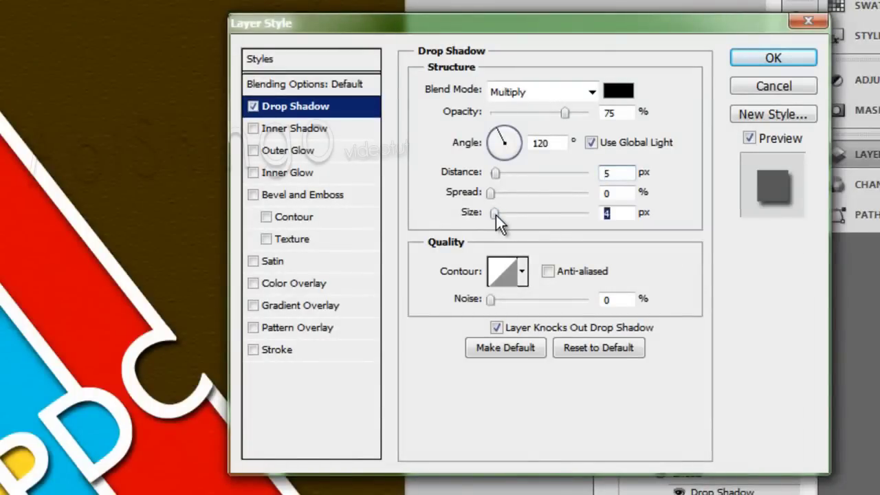
{"action": "left_click_drag", "start_coordinate": [495, 215], "coordinate": [496, 215]}
{"action": "left_click", "coordinate": [739, 64]}
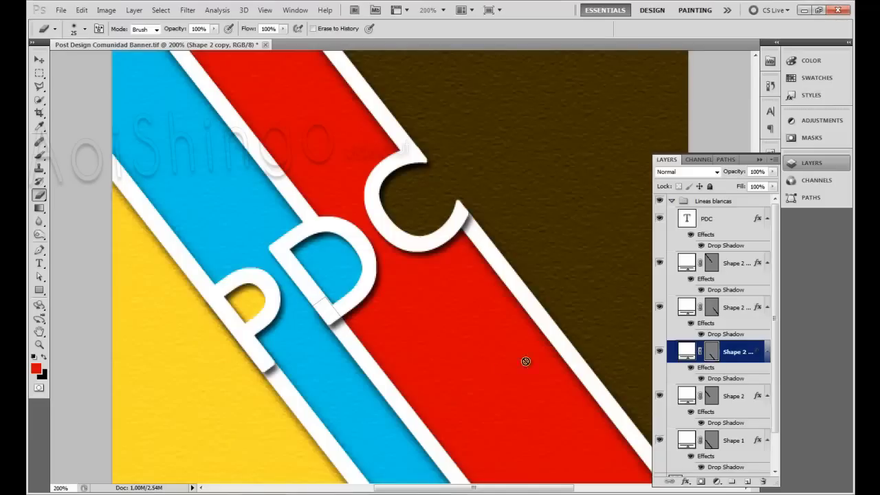
Convert the PDC text's drop shadow into its own PDC's Drop Shadow layer and select it
{"action": "left_click", "coordinate": [756, 220]}
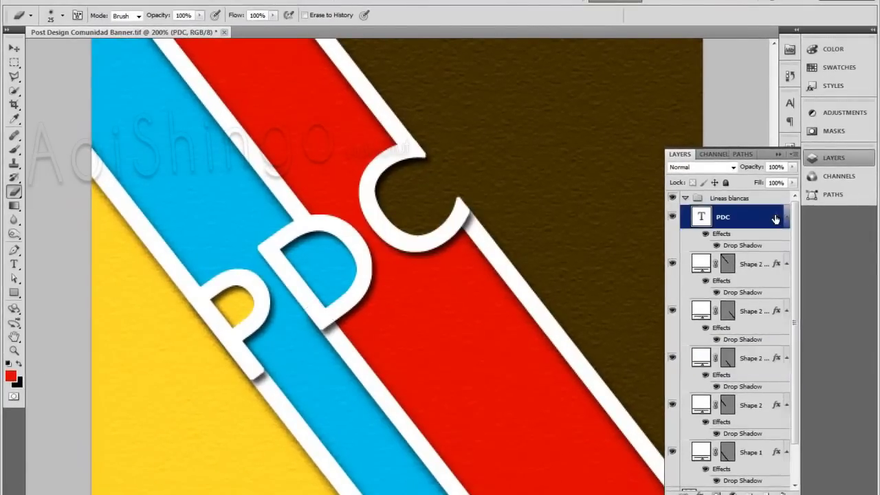
{"action": "right_click", "coordinate": [775, 217]}
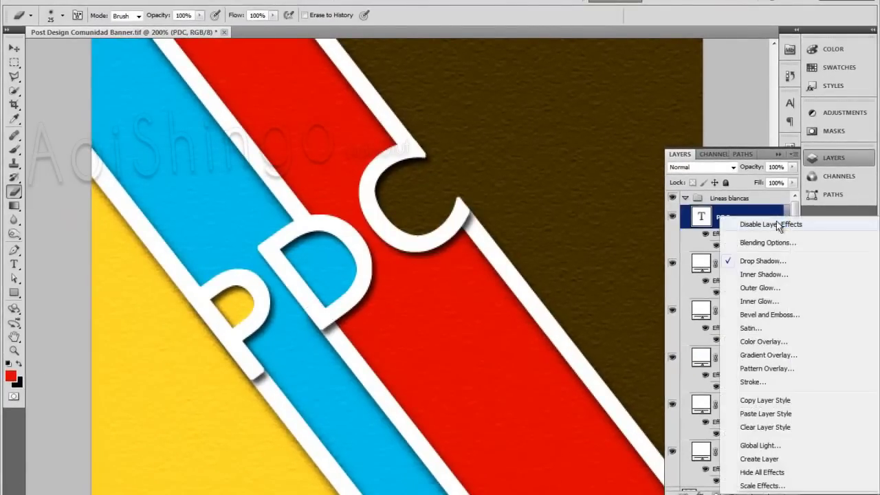
{"action": "left_click", "coordinate": [782, 462]}
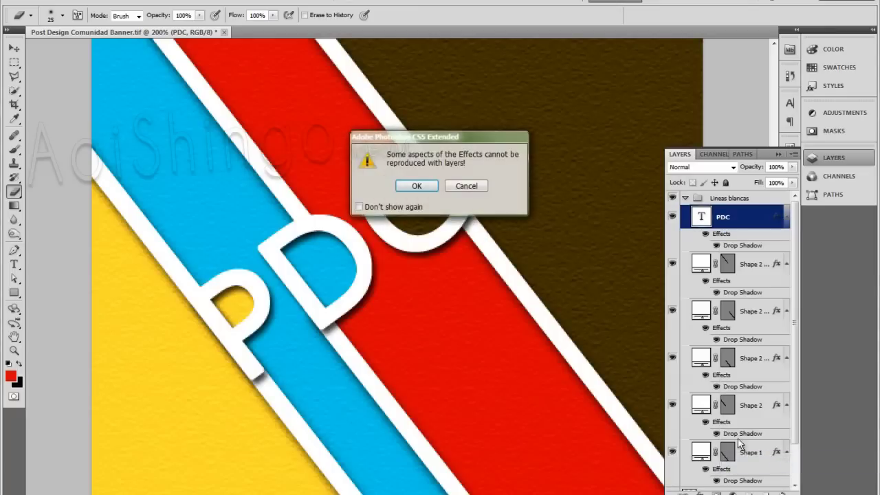
{"action": "left_click", "coordinate": [411, 186]}
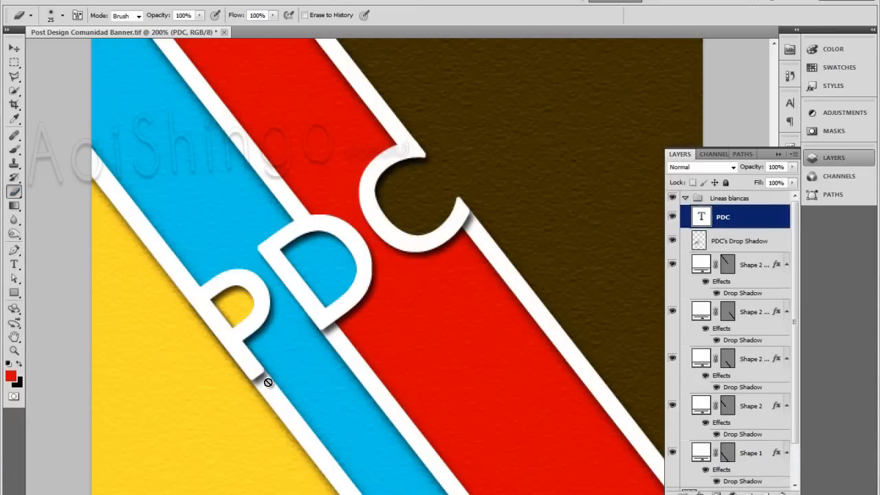
{"action": "left_click", "coordinate": [761, 248]}
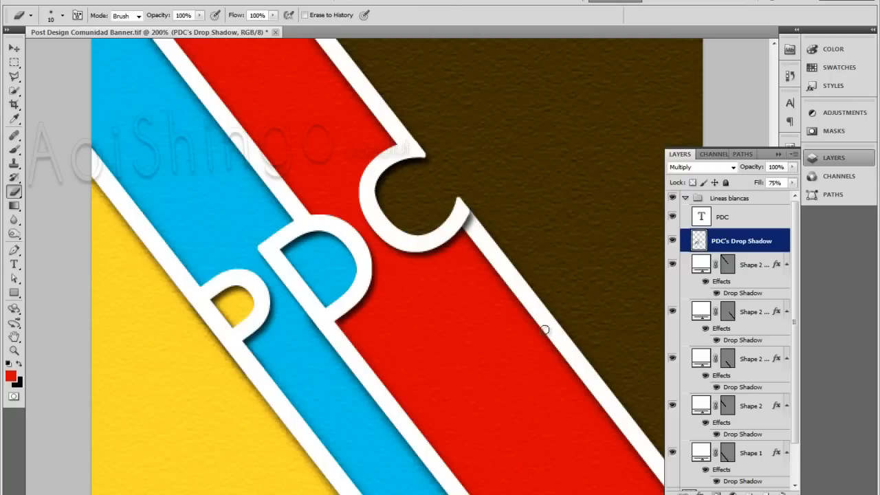
Zoom out and load the PDC lettering and white stripe outlines as one combined selection
{"action": "key", "text": "z"}
{"action": "left_click", "coordinate": [554, 320], "text": "alt"}
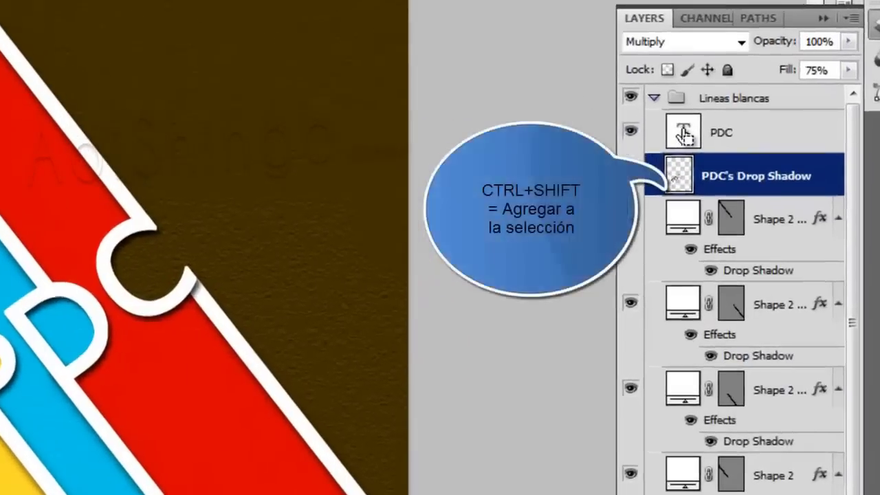
{"action": "left_click", "coordinate": [701, 217], "text": "ctrl+shift"}
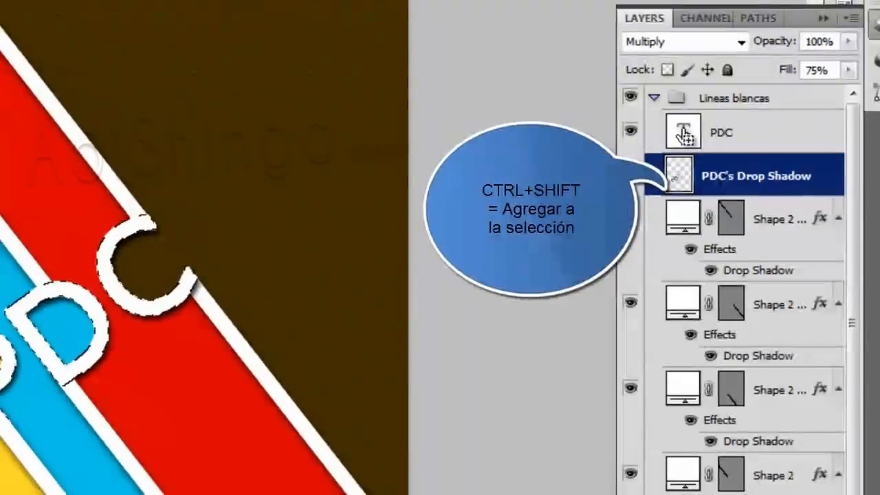
{"action": "left_click", "coordinate": [732, 228], "text": "ctrl+shift"}
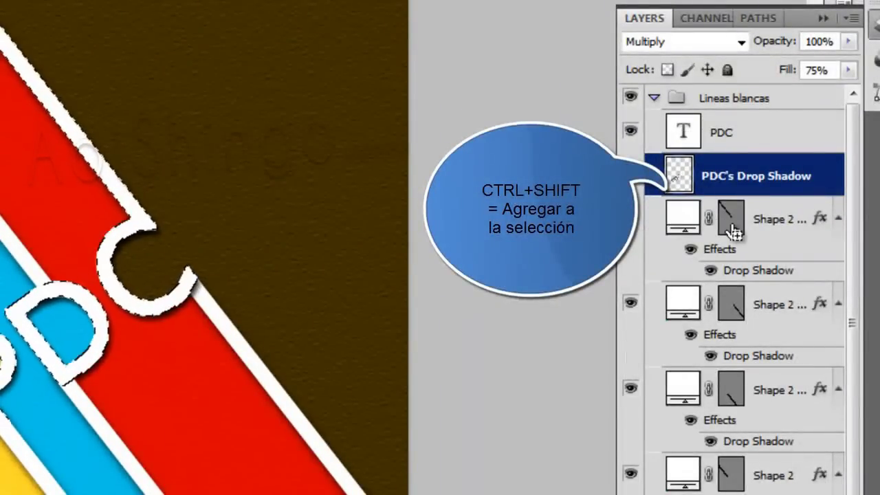
{"action": "left_click", "coordinate": [730, 293], "text": "ctrl+shift"}
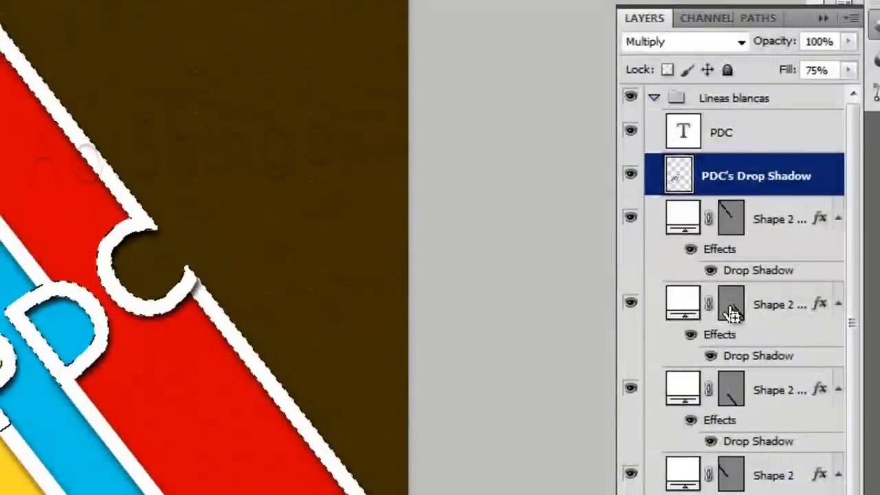
{"action": "left_click", "coordinate": [731, 305], "text": "ctrl+shift"}
{"action": "left_click", "coordinate": [739, 396], "text": "ctrl+shift"}
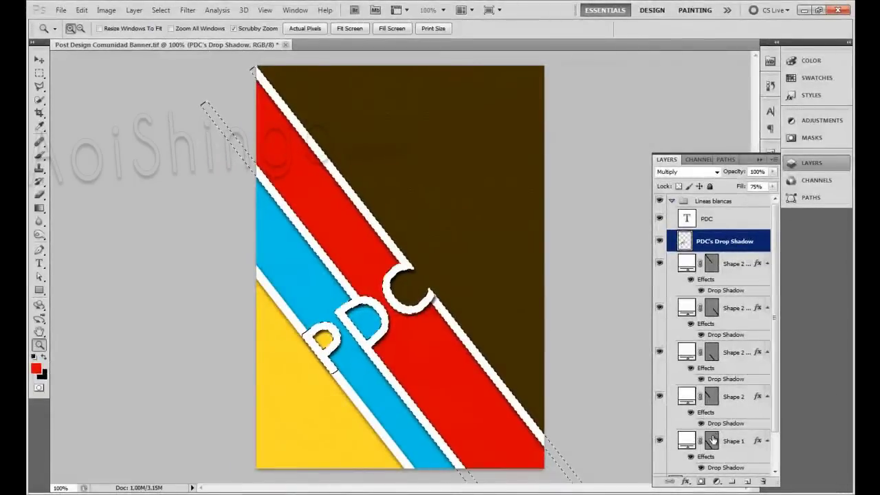
{"action": "left_click", "coordinate": [712, 441]}
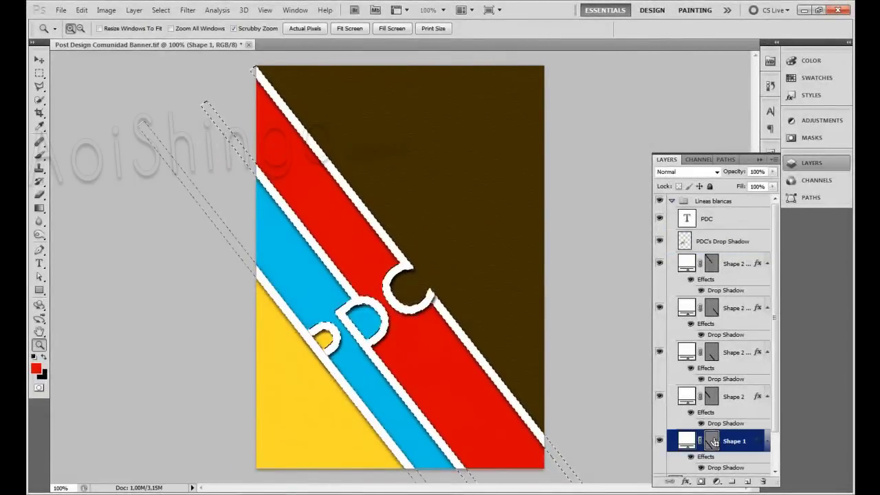
Add the last stripe to the selection and render Clouds on the new layer
{"action": "left_click", "coordinate": [714, 441], "text": "ctrl+shift"}
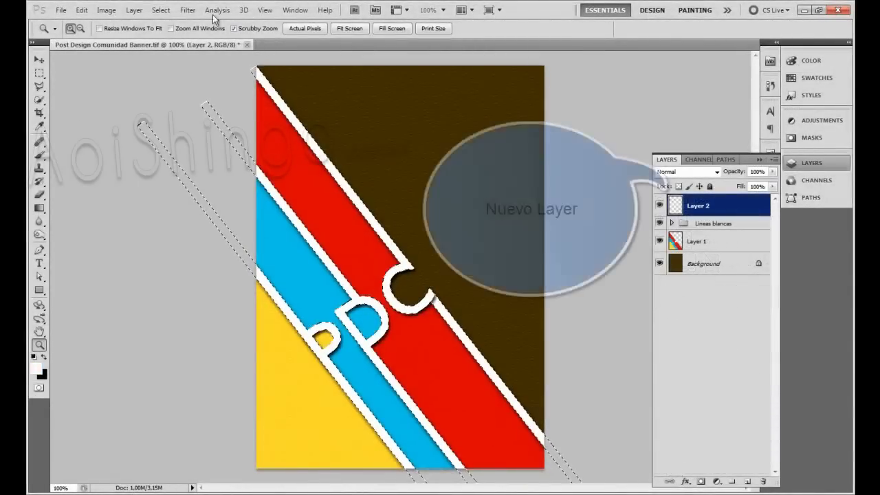
{"action": "left_click", "coordinate": [188, 10]}
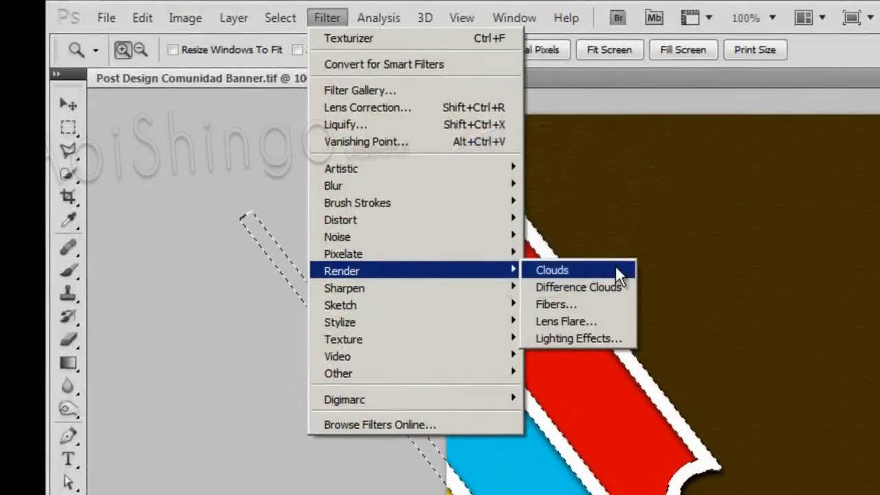
{"action": "left_click", "coordinate": [615, 267]}
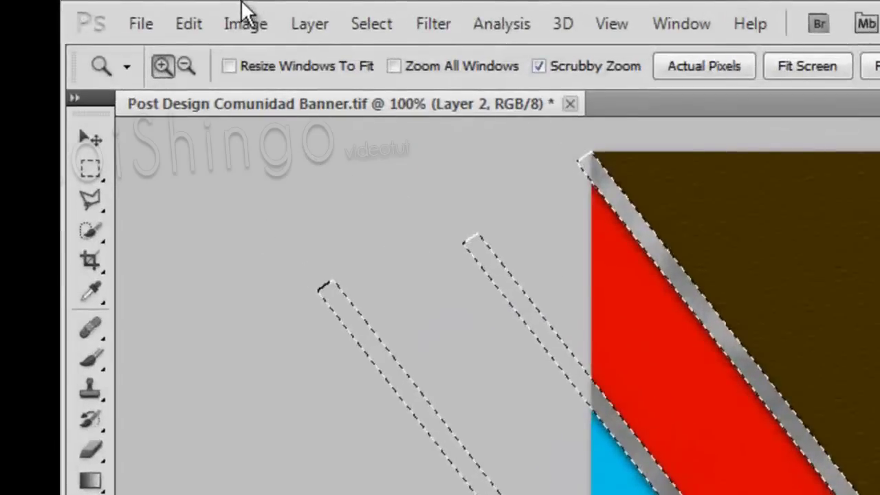
{"action": "left_click", "coordinate": [108, 11]}
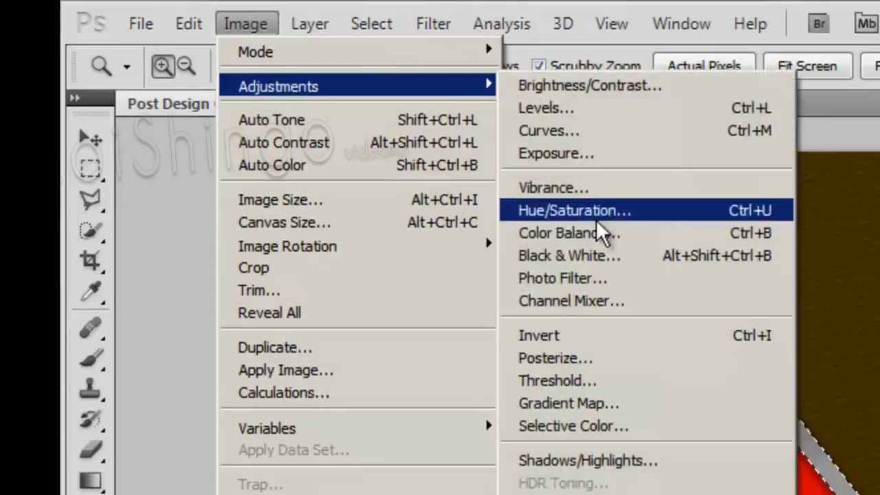
{"action": "mouse_move", "coordinate": [279, 86]}
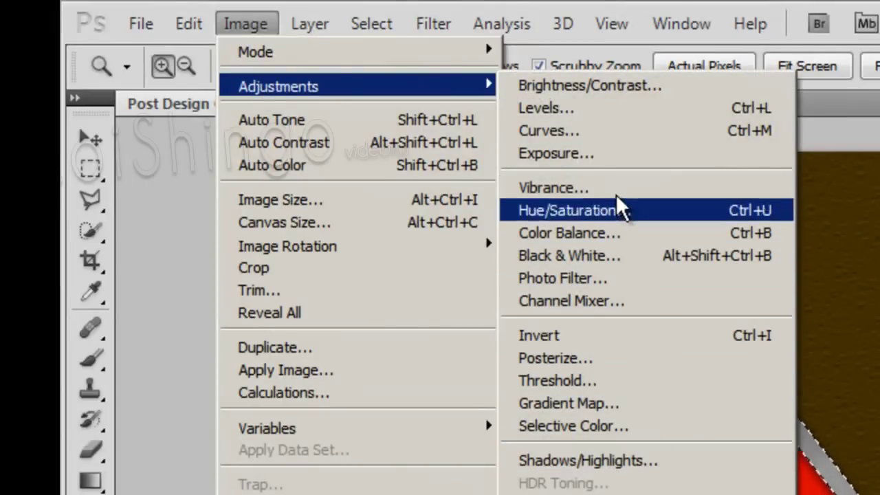
Apply a Levels adjustment with the white input level set to 102
{"action": "left_click", "coordinate": [622, 121]}
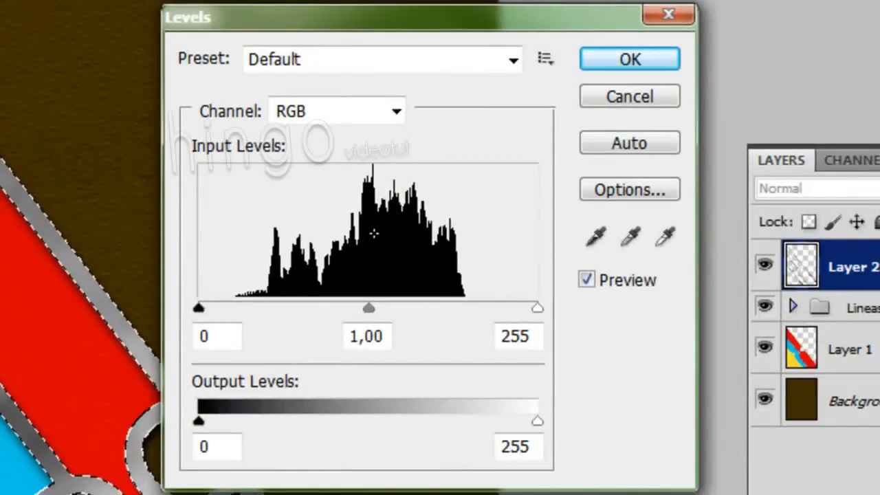
{"action": "double_click", "coordinate": [508, 336]}
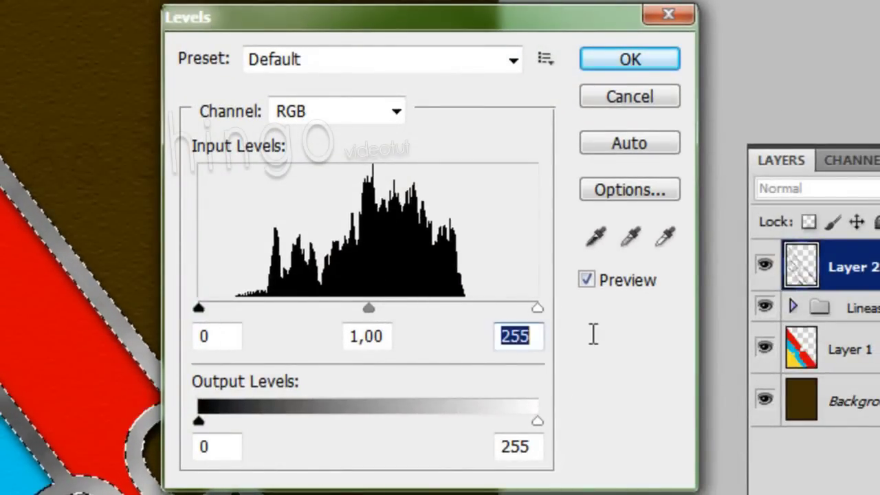
{"action": "type", "text": "102"}
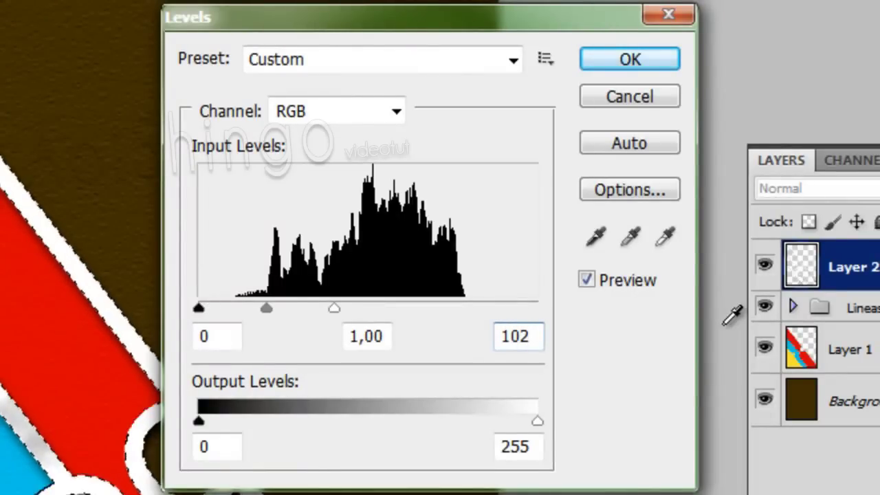
{"action": "key", "text": "Tab"}
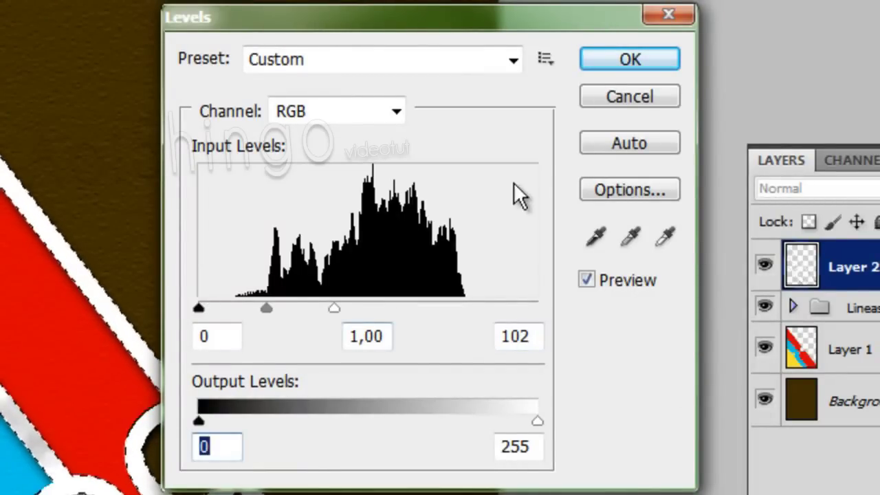
{"action": "left_click", "coordinate": [610, 67]}
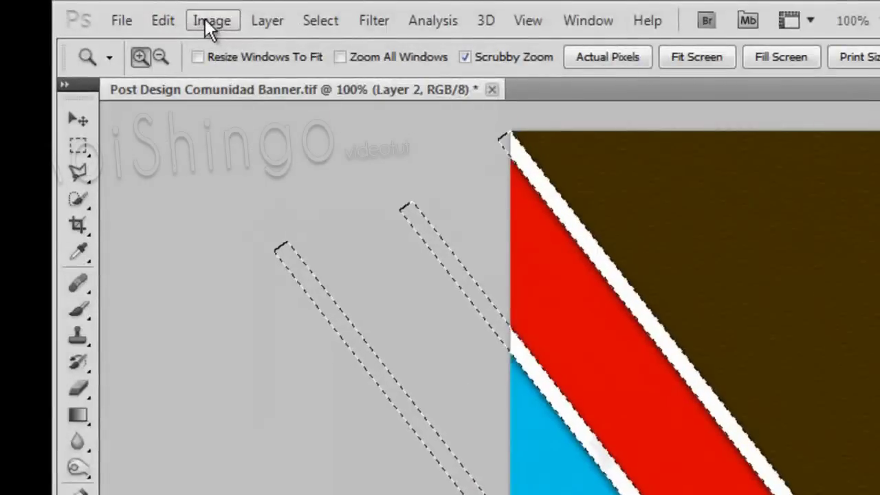
Colorize the cloud texture with Hue/Saturation at hue 53, saturation 39, lightness 27
{"action": "left_click", "coordinate": [205, 20]}
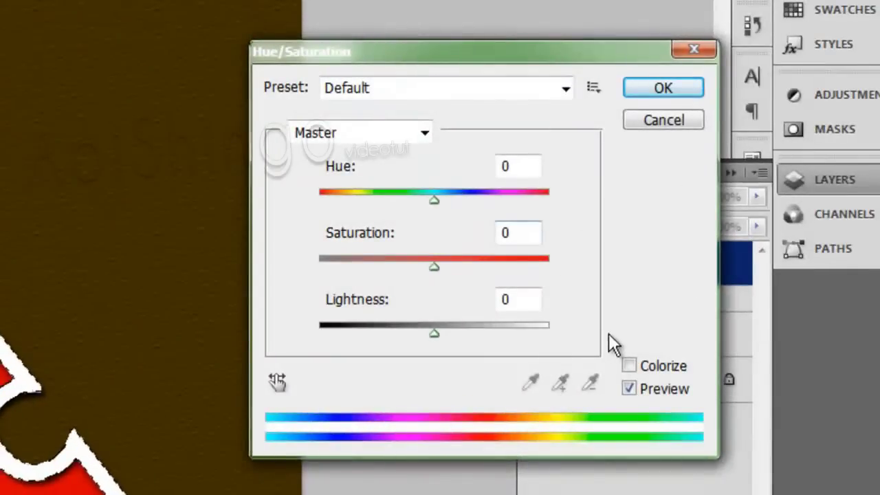
{"action": "left_click", "coordinate": [629, 367]}
{"action": "left_click_drag", "start_coordinate": [512, 166], "coordinate": [379, 170]}
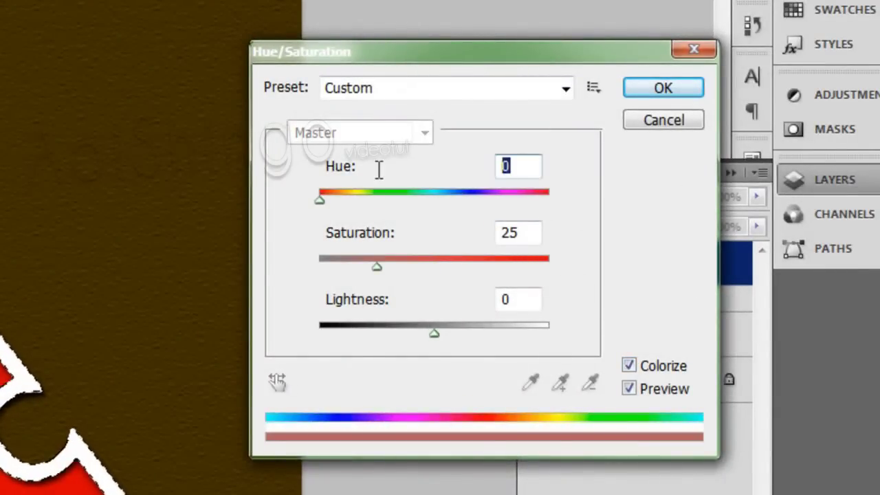
{"action": "type", "text": "5"}
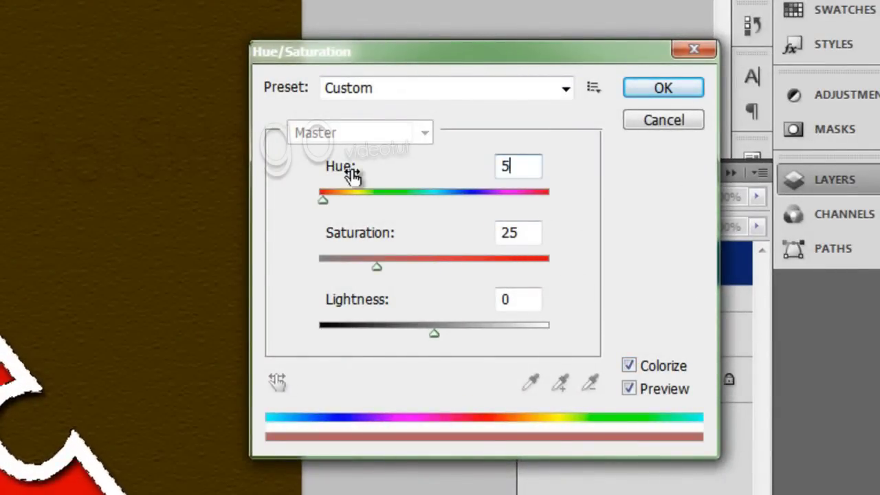
{"action": "type", "text": "3"}
{"action": "key", "text": "Tab"}
{"action": "type", "text": "39"}
{"action": "key", "text": "Tab"}
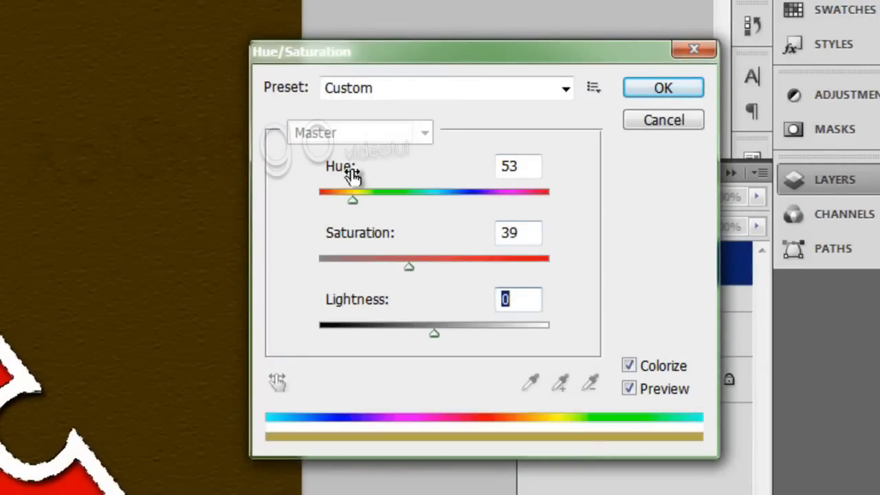
{"action": "type", "text": "27"}
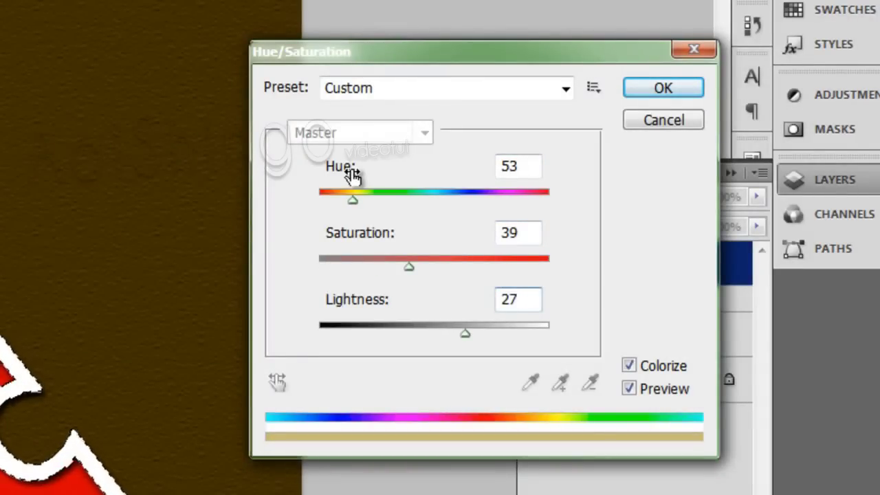
{"action": "left_click", "coordinate": [669, 89]}
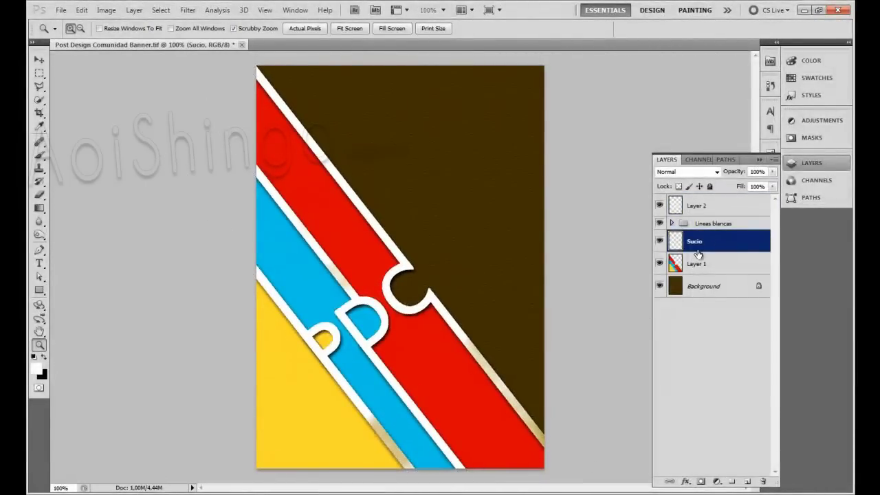
Replace the old Sucio layer with a new empty Sucio layer directly above Layer 1
{"action": "key", "text": "ctrl+z"}
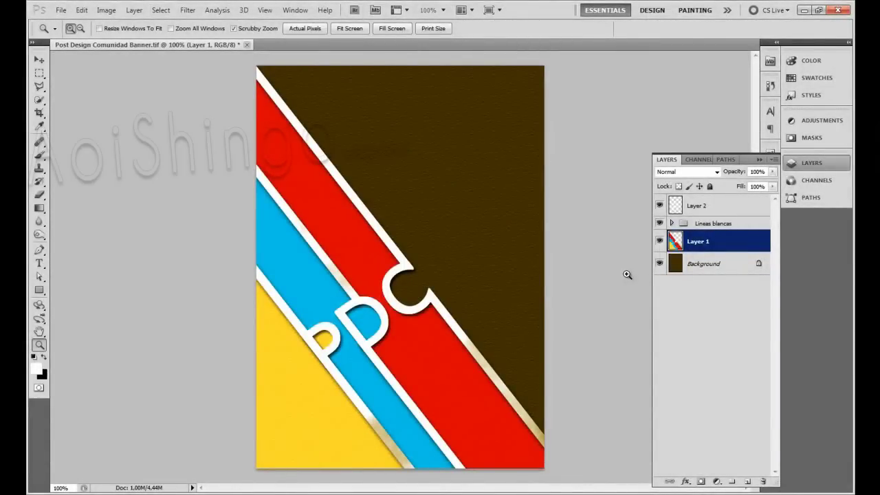
{"action": "left_click", "coordinate": [746, 483], "text": "alt"}
{"action": "type", "text": "Sucio"}
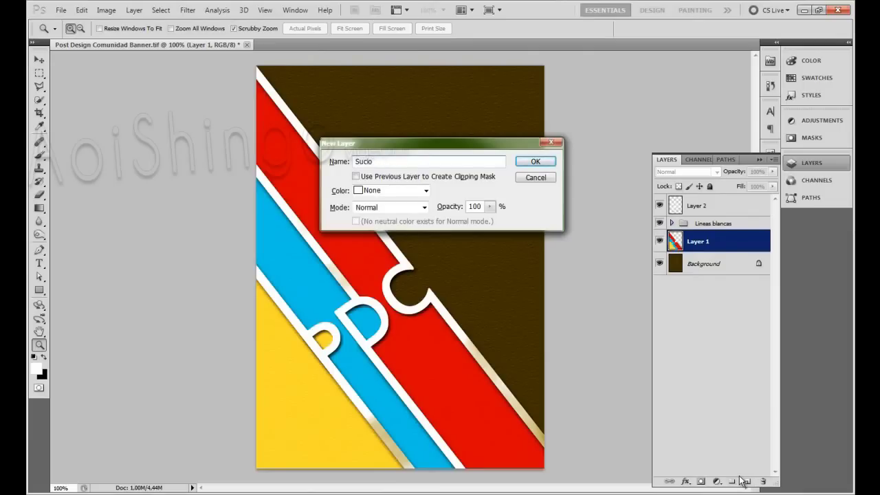
{"action": "key", "text": "Return"}
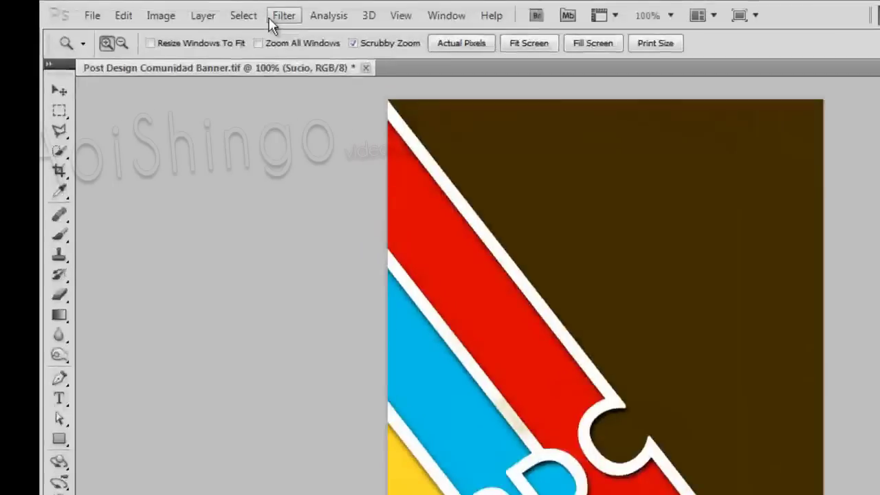
Fill Sucio with Render Clouds, blended in Color Burn at 32% opacity and 89% fill
{"action": "left_click", "coordinate": [186, 10]}
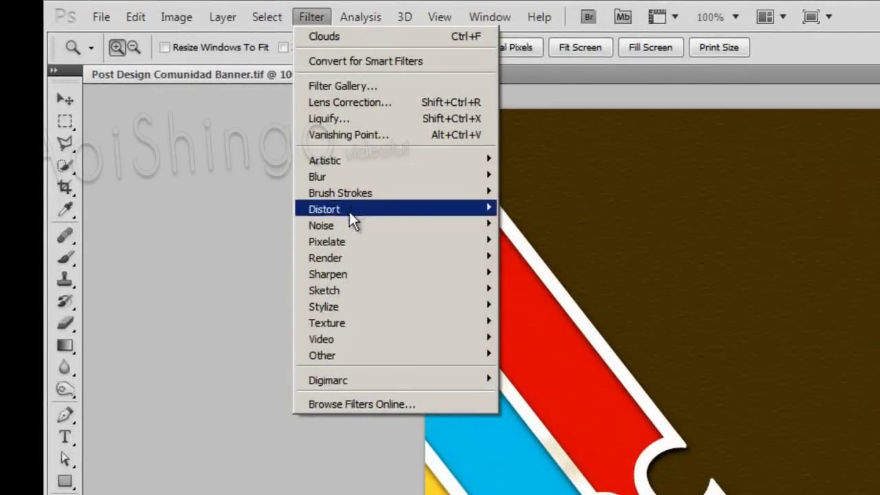
{"action": "mouse_move", "coordinate": [326, 258]}
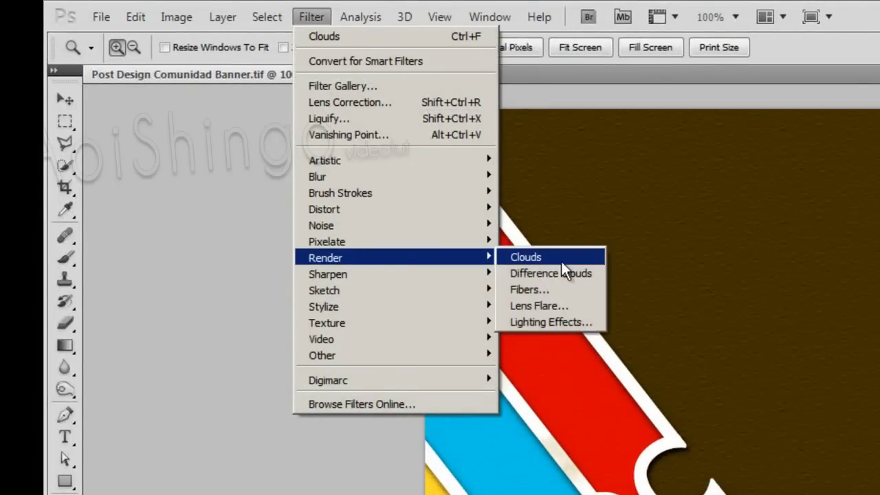
{"action": "left_click", "coordinate": [561, 260]}
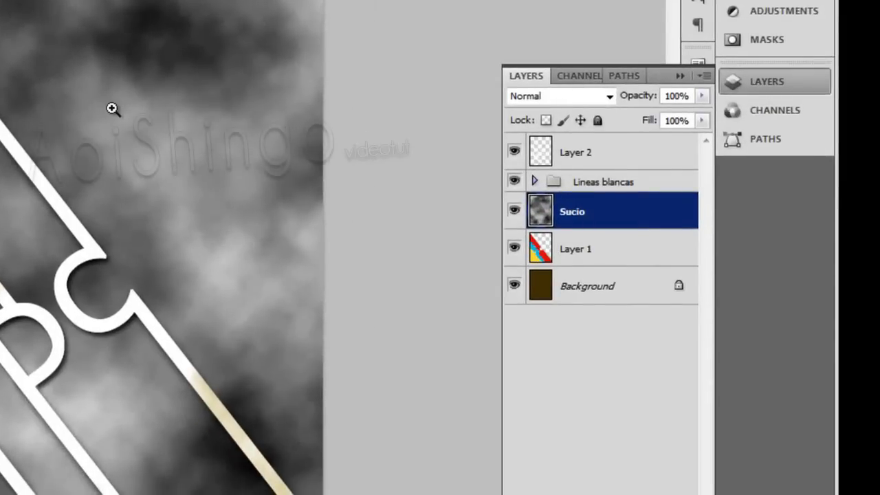
{"action": "left_click", "coordinate": [609, 96]}
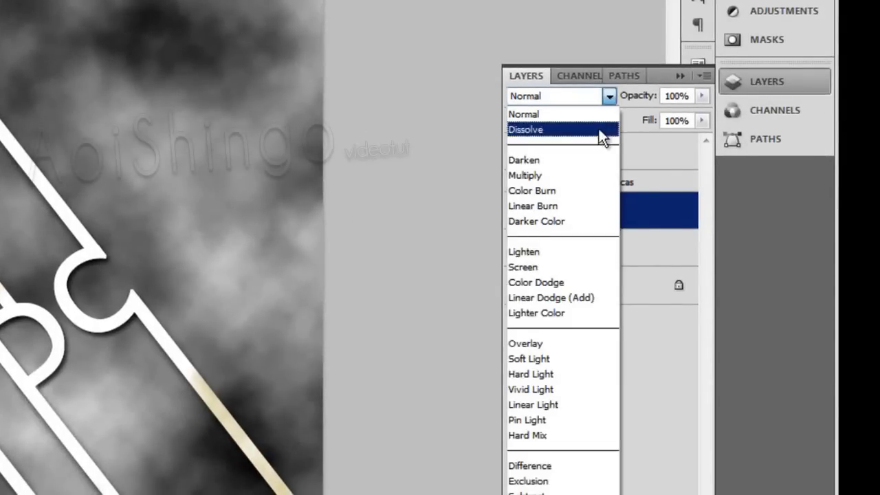
{"action": "left_click", "coordinate": [589, 192]}
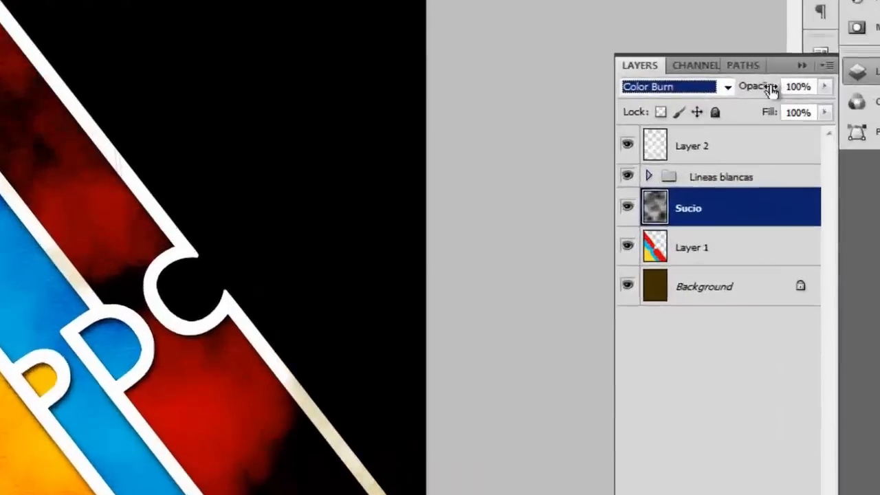
{"action": "left_click_drag", "start_coordinate": [741, 172], "coordinate": [731, 174]}
{"action": "left_click_drag", "start_coordinate": [760, 51], "coordinate": [752, 52]}
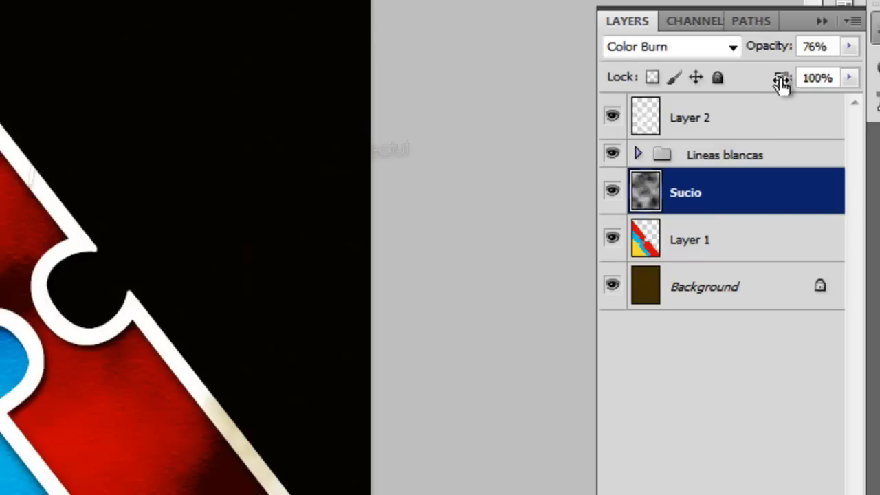
{"action": "mouse_move", "coordinate": [780, 78]}
{"action": "left_mouse_down"}
{"action": "mouse_move", "coordinate": [746, 80]}
{"action": "mouse_move", "coordinate": [761, 81]}
{"action": "mouse_move", "coordinate": [759, 53]}
{"action": "mouse_move", "coordinate": [724, 55]}
{"action": "left_mouse_up"}
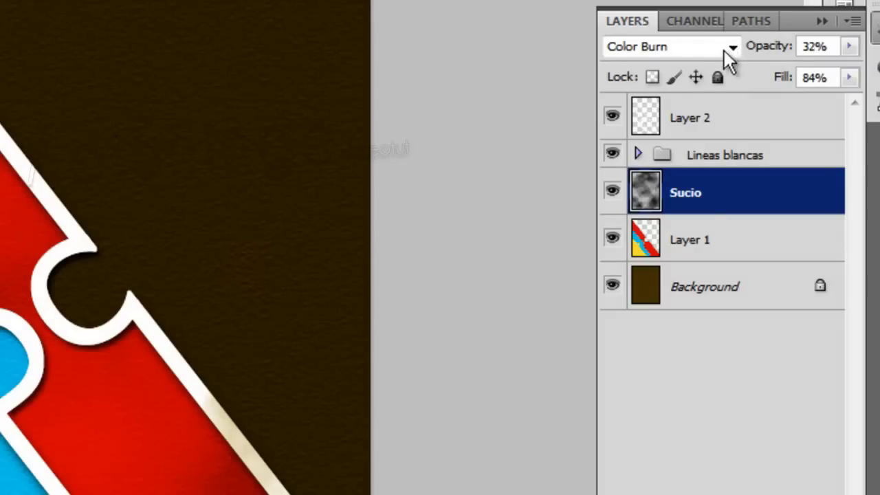
{"action": "mouse_move", "coordinate": [781, 87]}
{"action": "left_mouse_down"}
{"action": "mouse_move", "coordinate": [769, 87]}
{"action": "mouse_move", "coordinate": [790, 86]}
{"action": "left_mouse_up"}
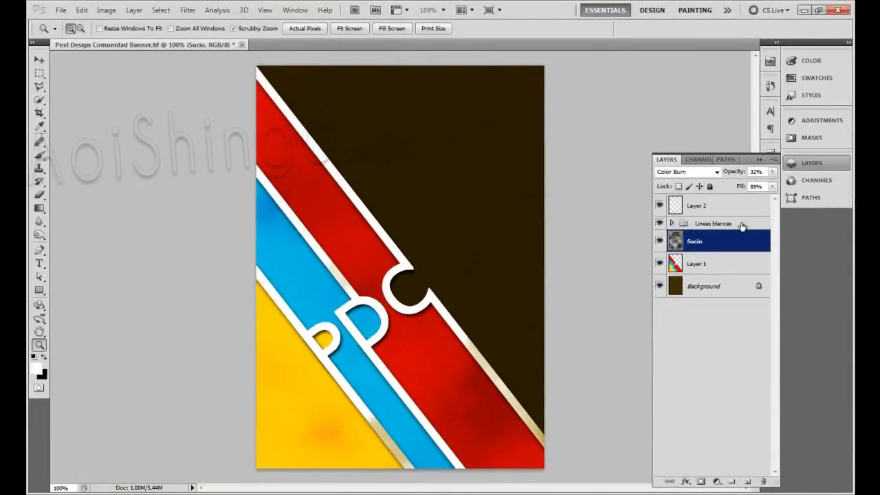
Bring Sucio to the top of the stack and type 'post' on the dark area above PDC
{"action": "key", "text": "ctrl+shift+]"}
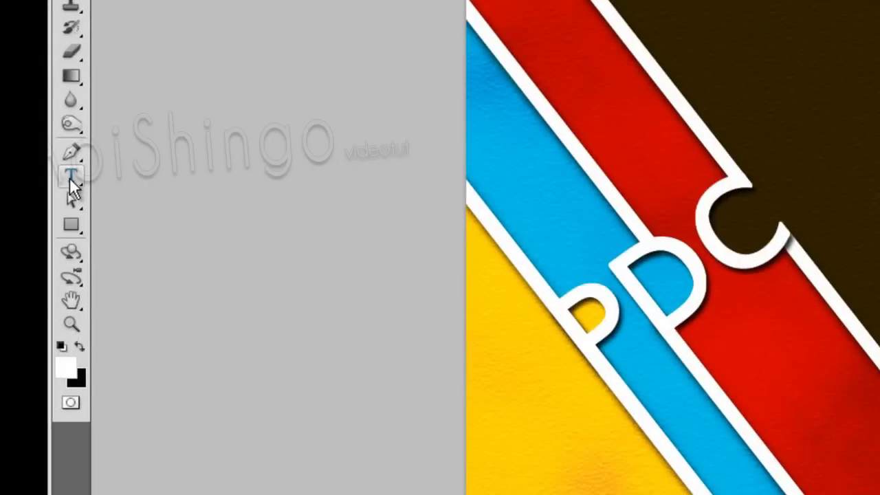
{"action": "left_click", "coordinate": [69, 176]}
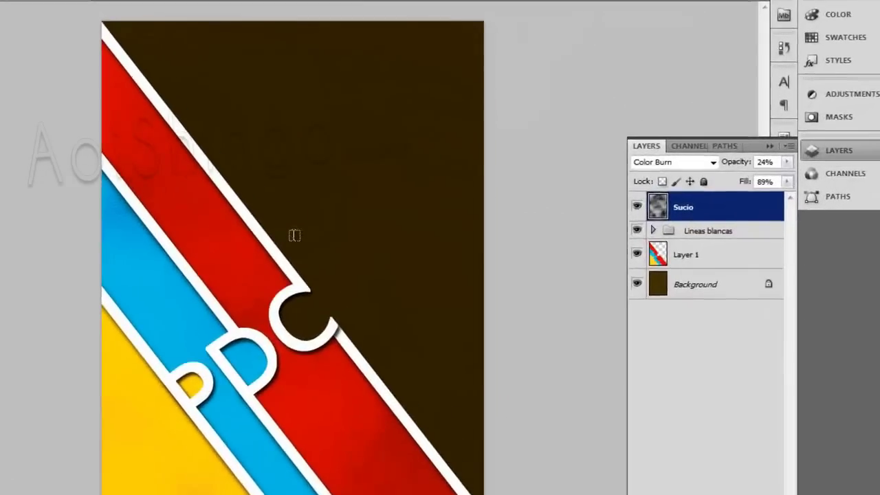
{"action": "left_click", "coordinate": [293, 236]}
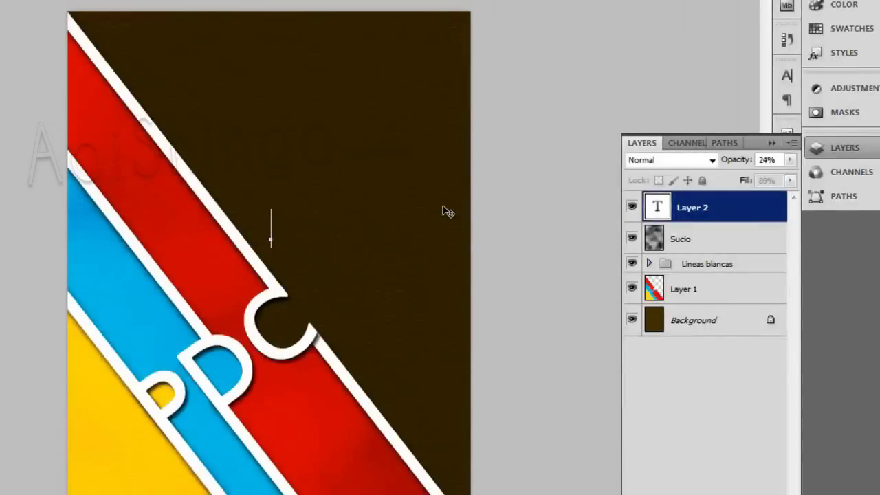
{"action": "type", "text": "p"}
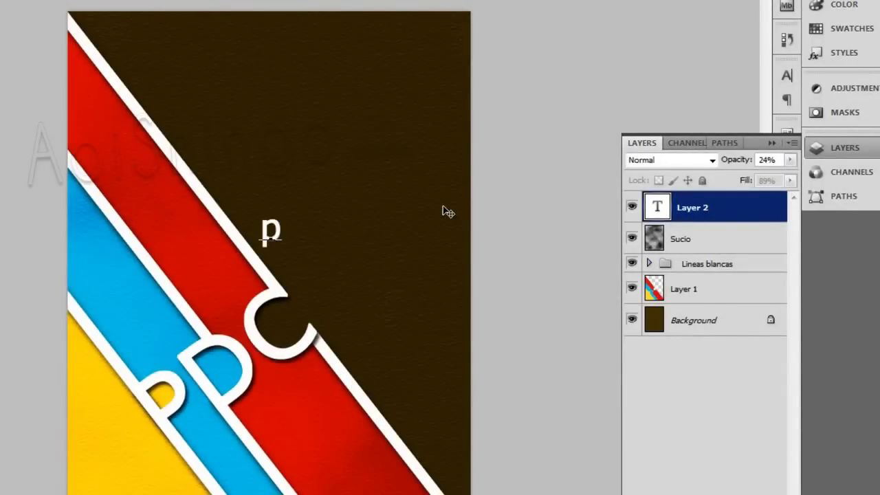
{"action": "type", "text": "os"}
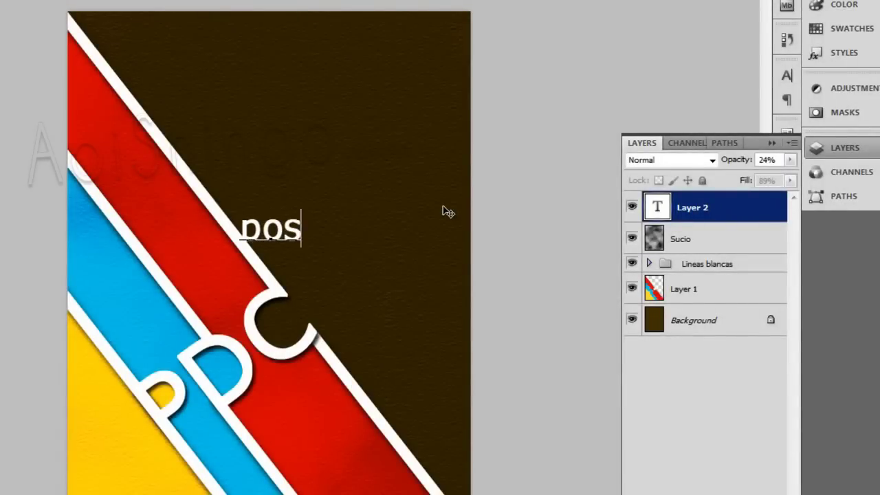
{"action": "type", "text": "t"}
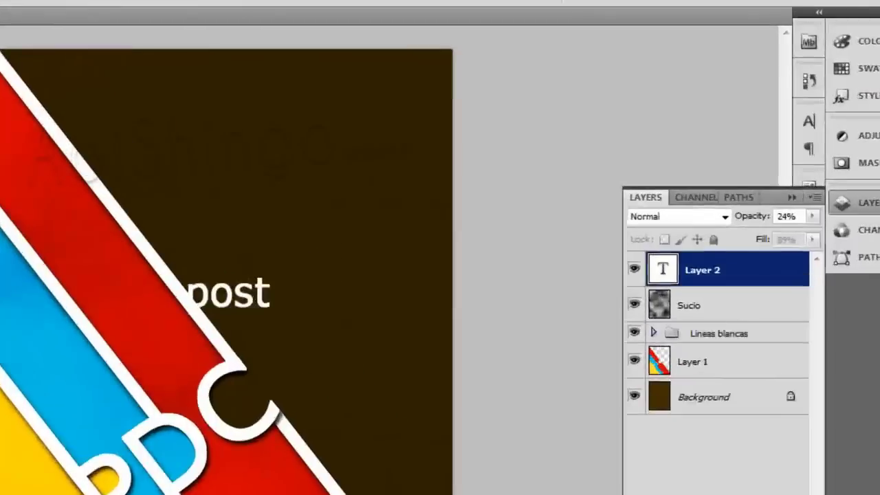
Commit the 'post' text and set its font to Champagne & Limousines
{"action": "left_click", "coordinate": [33, 65]}
{"action": "left_click", "coordinate": [839, 129]}
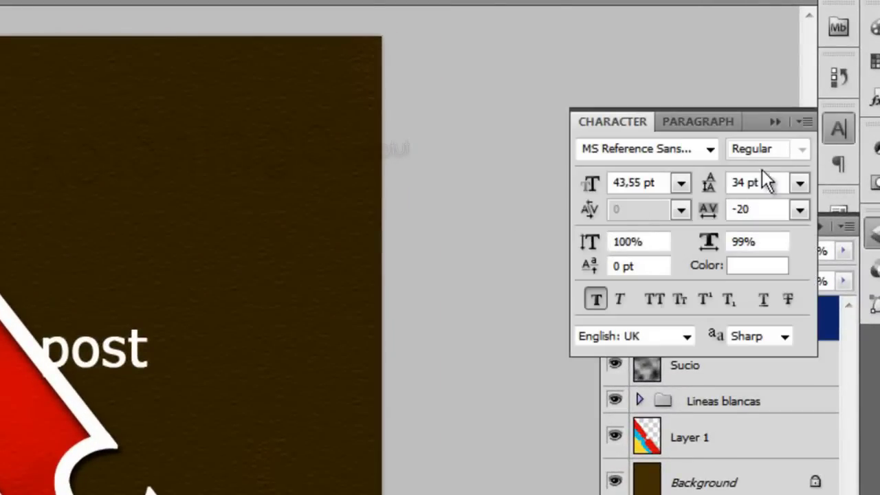
{"action": "left_click", "coordinate": [710, 148]}
{"action": "key", "text": "Down"}
{"action": "key", "text": "Down"}
{"action": "key", "text": "Down"}
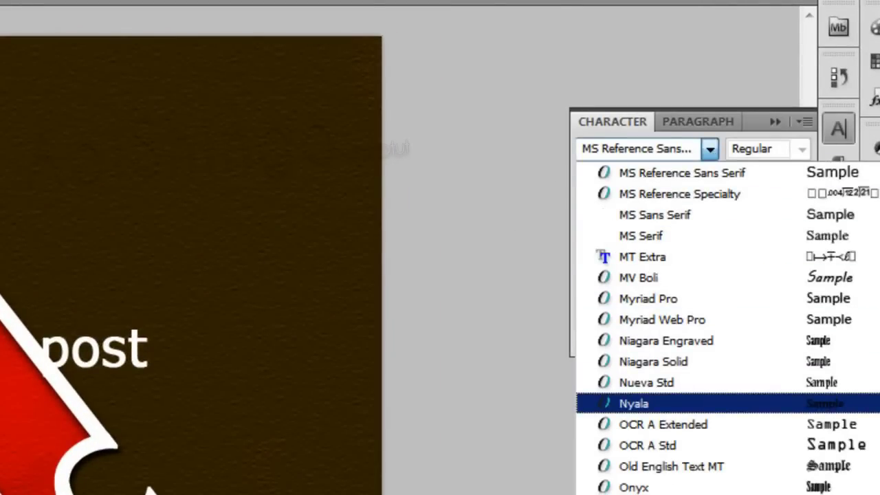
{"action": "scroll", "coordinate": [728, 327], "scroll_direction": "up", "scroll_amount": 10}
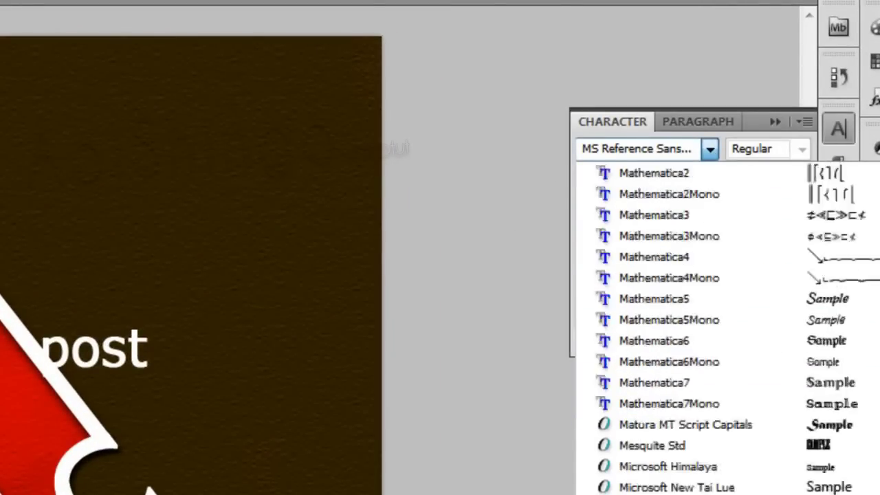
{"action": "scroll", "coordinate": [728, 327], "scroll_direction": "up", "scroll_amount": 15}
{"action": "scroll", "coordinate": [727, 327], "scroll_direction": "up", "scroll_amount": 8}
{"action": "scroll", "coordinate": [728, 327], "scroll_direction": "up", "scroll_amount": 6}
{"action": "scroll", "coordinate": [727, 327], "scroll_direction": "up", "scroll_amount": 13}
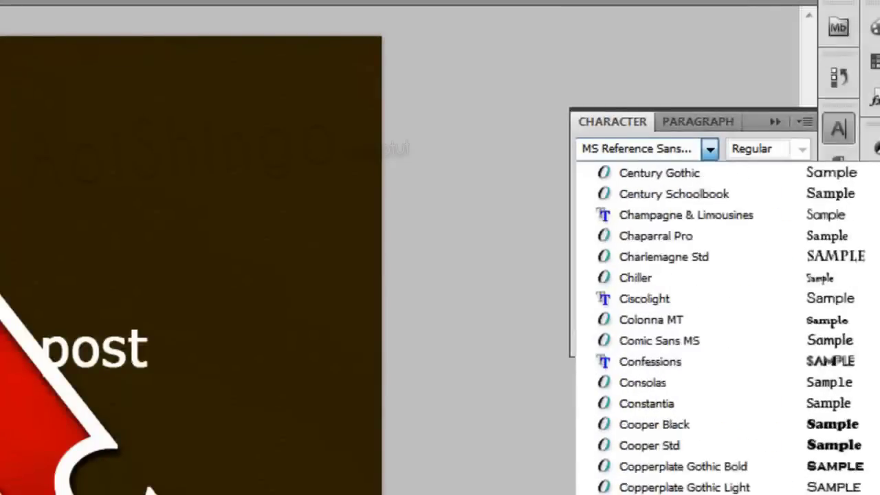
{"action": "scroll", "coordinate": [727, 328], "scroll_direction": "up", "scroll_amount": 7}
{"action": "scroll", "coordinate": [728, 327], "scroll_direction": "up", "scroll_amount": 2}
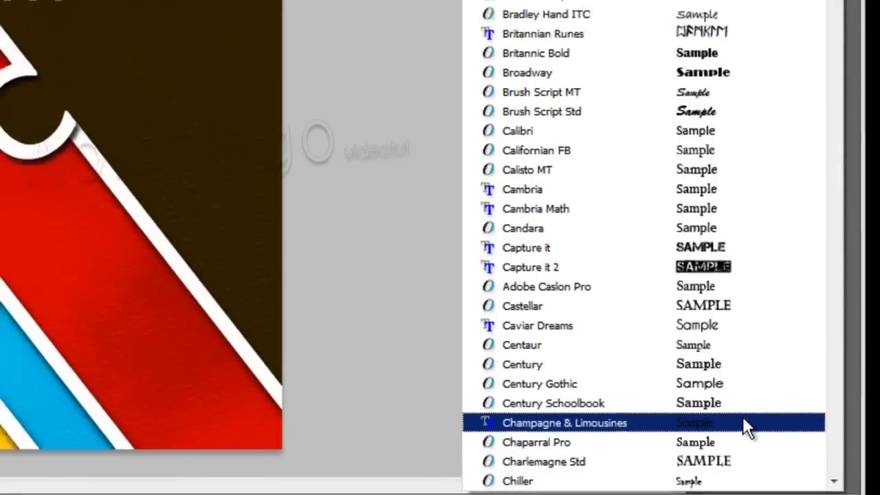
{"action": "left_click", "coordinate": [739, 417]}
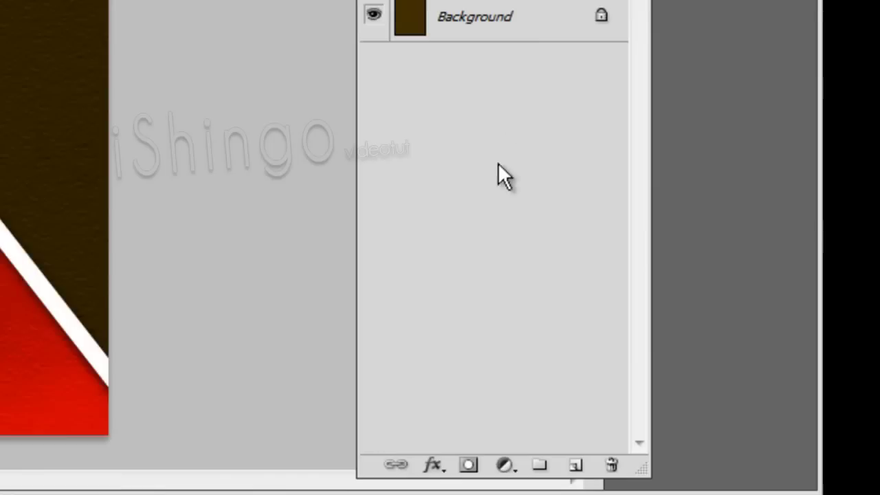
Add a 1 px black outside stroke to the post text
{"action": "left_click", "coordinate": [435, 465]}
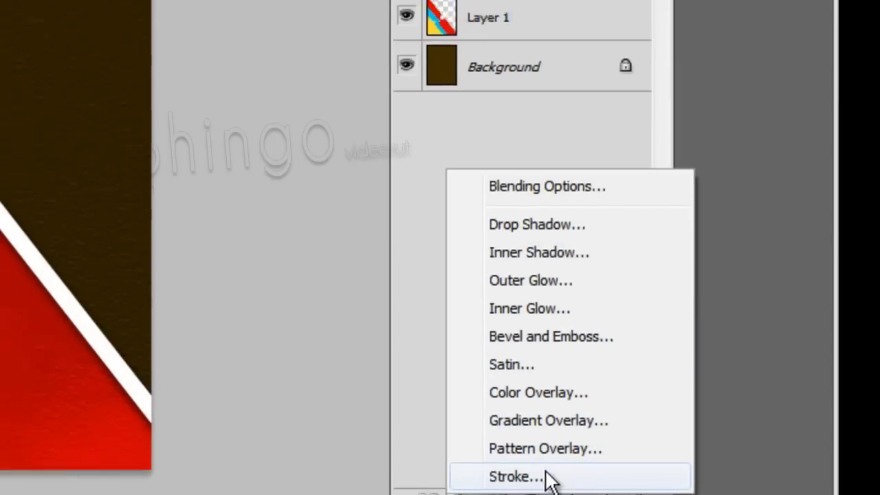
{"action": "left_click", "coordinate": [515, 442]}
{"action": "type", "text": "1"}
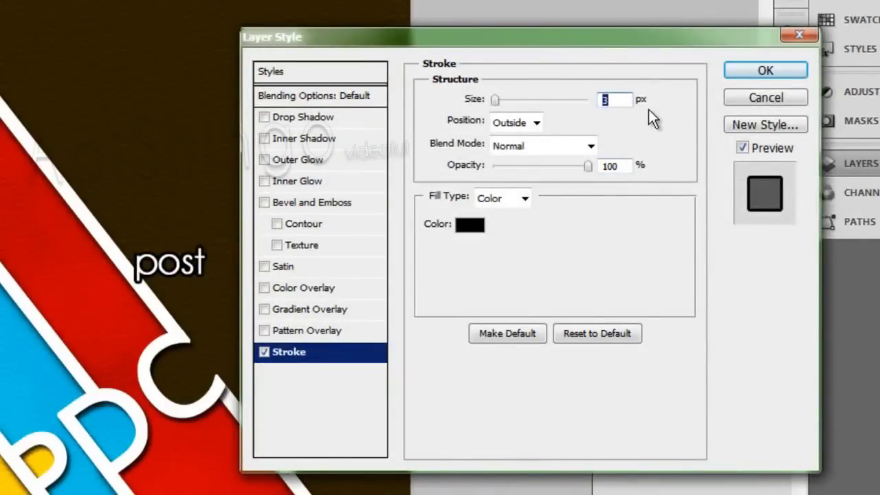
{"action": "key", "text": "Tab"}
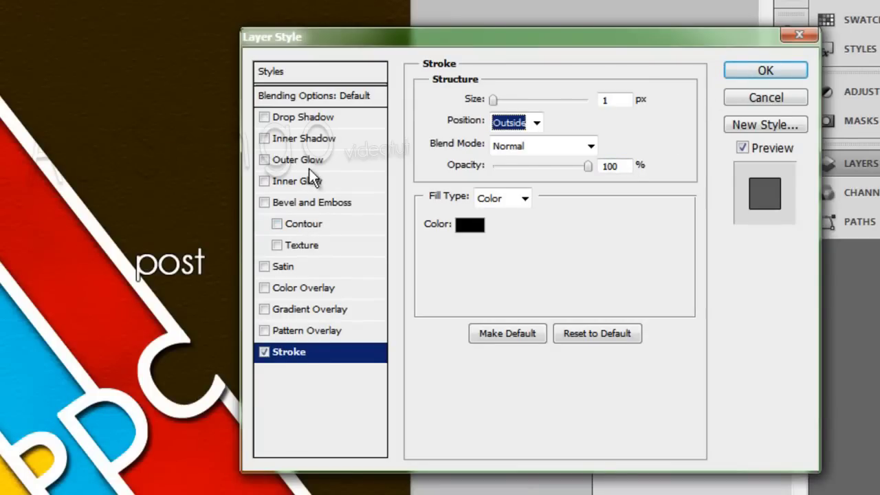
Add a drop shadow with 5% noise to the post text
{"action": "left_click", "coordinate": [280, 121]}
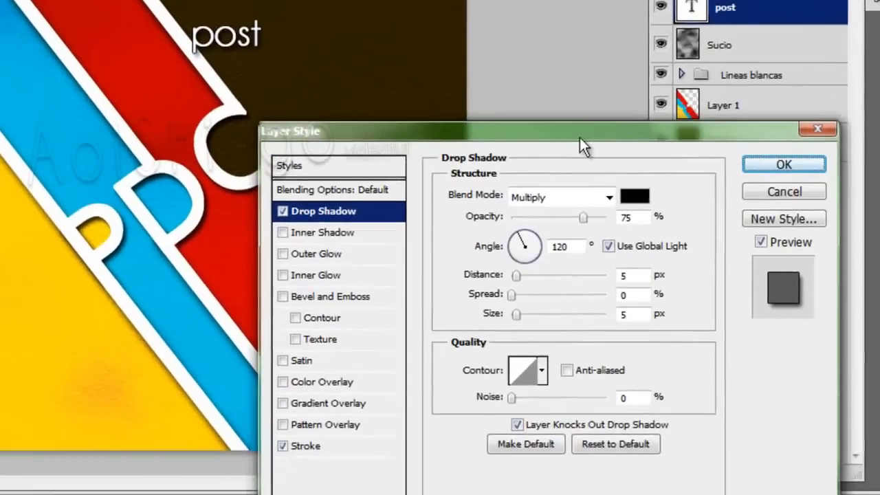
{"action": "mouse_move", "coordinate": [578, 136]}
{"action": "left_mouse_down"}
{"action": "mouse_move", "coordinate": [560, 72]}
{"action": "mouse_move", "coordinate": [616, 54]}
{"action": "left_mouse_up"}
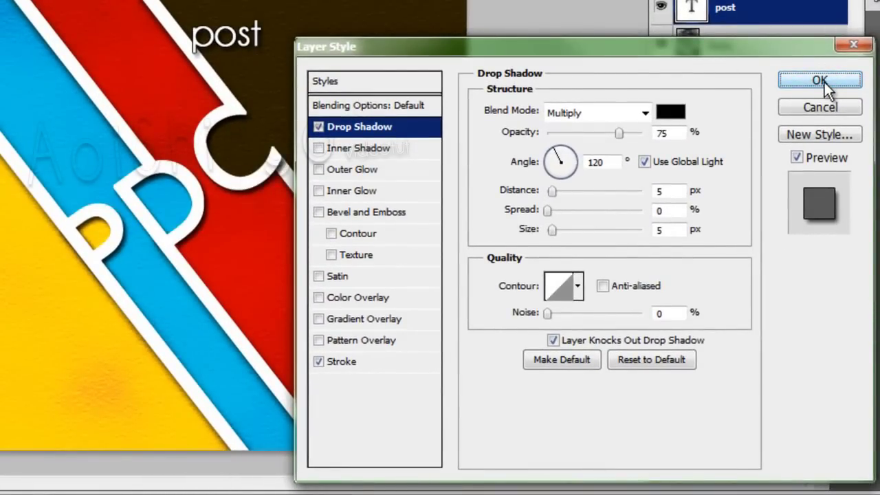
{"action": "left_click_drag", "start_coordinate": [549, 310], "coordinate": [552, 310]}
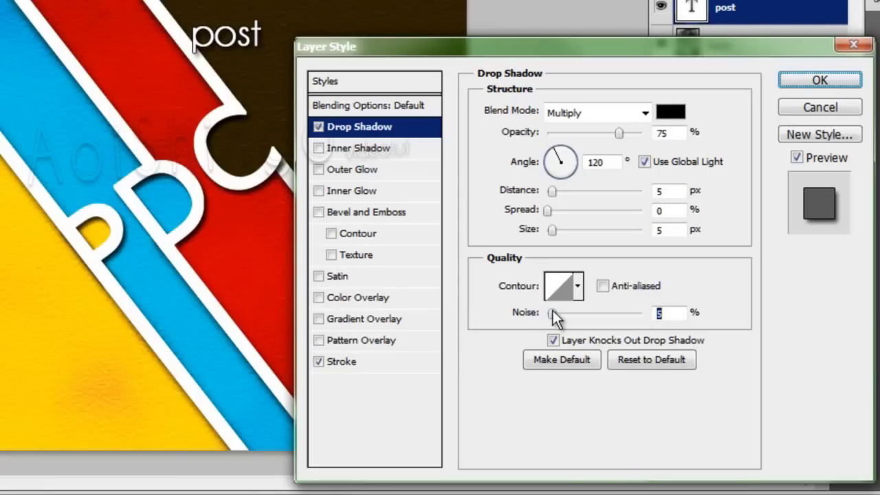
Apply the effects, then rotate post about -38.67° onto the red stripe's upper edge above PDC
{"action": "left_click", "coordinate": [818, 80]}
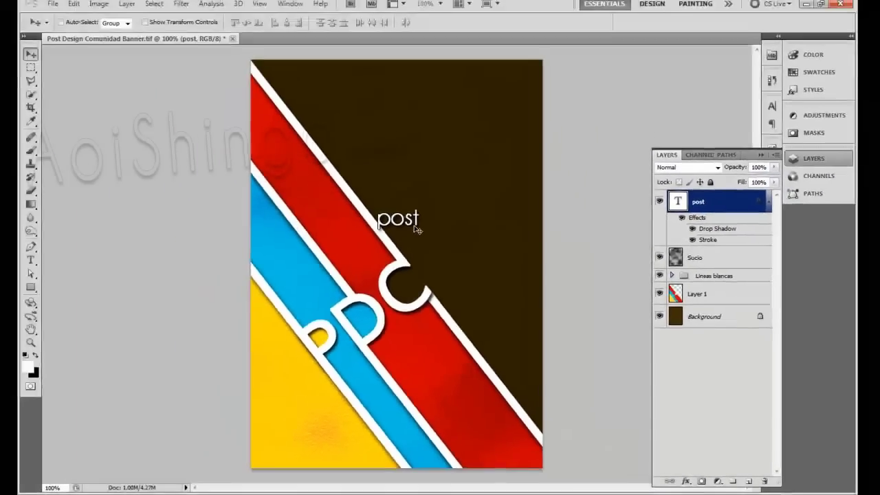
{"action": "key", "text": "ctrl+t"}
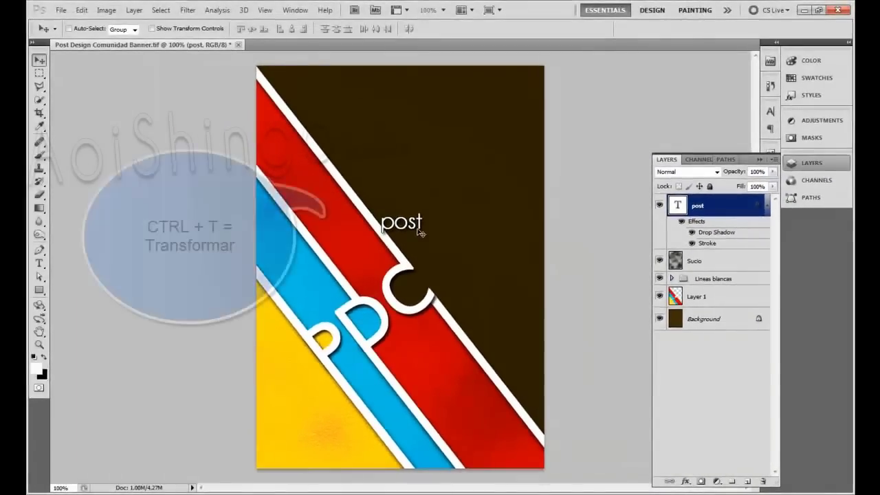
{"action": "left_click_drag", "start_coordinate": [436, 205], "coordinate": [416, 190]}
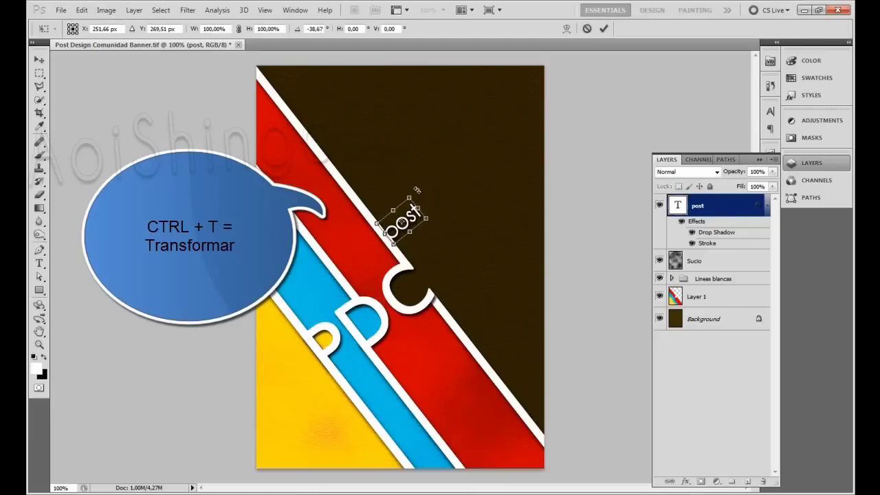
{"action": "scroll", "coordinate": [361, 203], "scroll_direction": "up", "scroll_amount": 5}
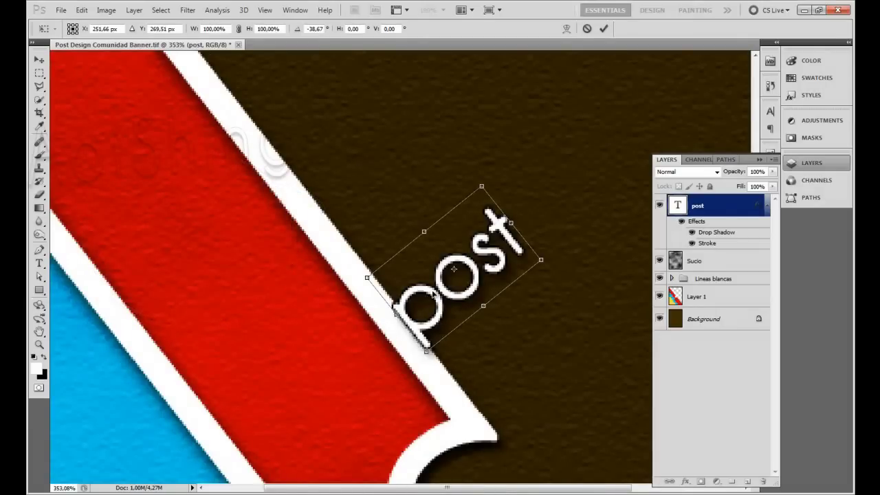
{"action": "left_click_drag", "start_coordinate": [432, 292], "coordinate": [436, 285]}
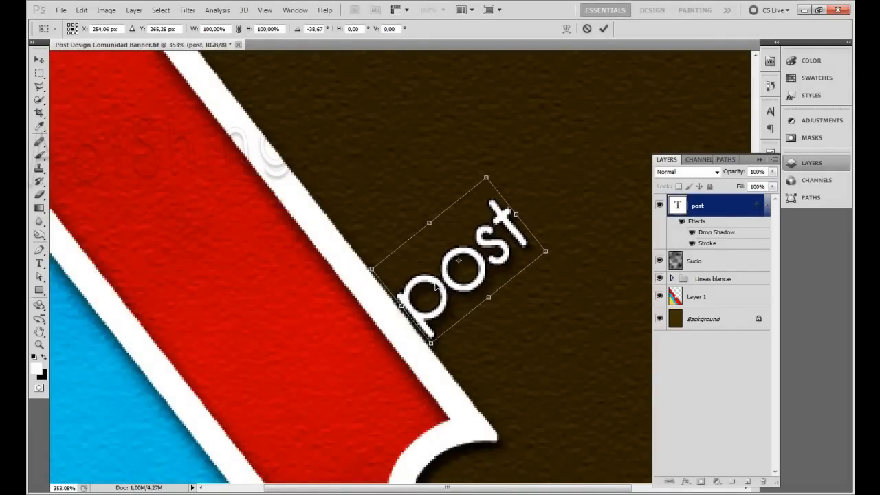
{"action": "left_click_drag", "start_coordinate": [435, 286], "coordinate": [435, 284]}
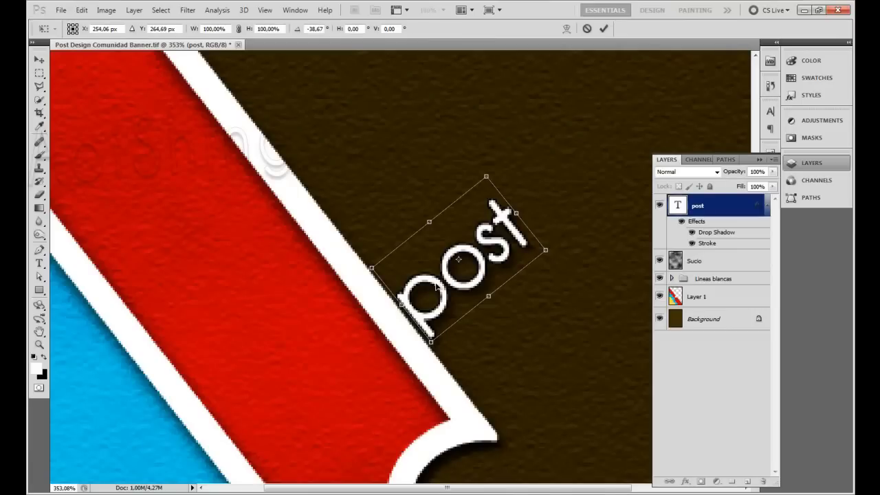
{"action": "key", "text": "Return"}
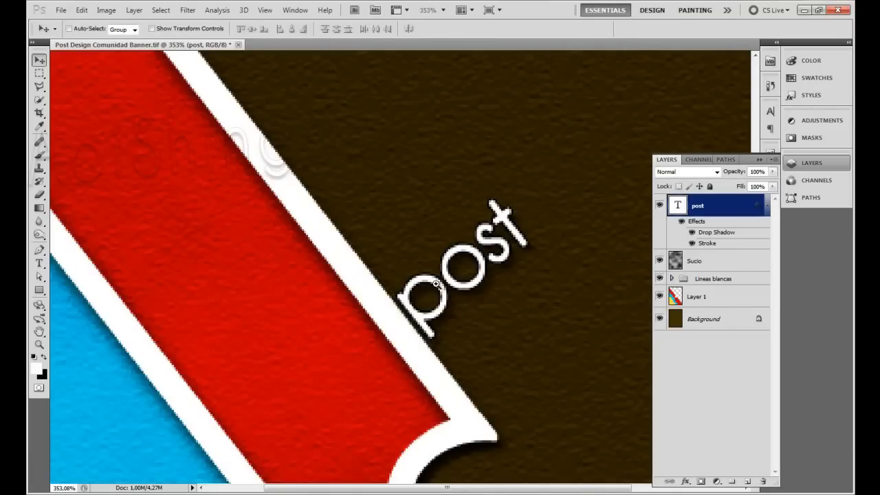
{"action": "double_click", "coordinate": [40, 346]}
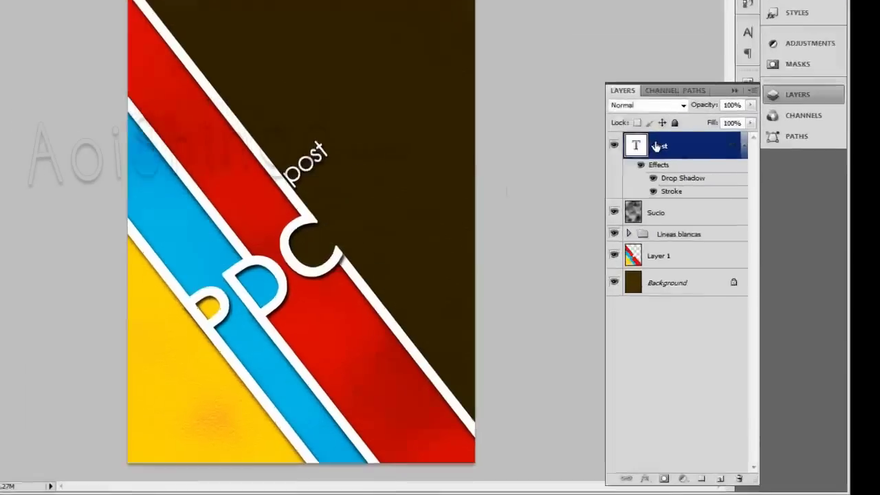
Duplicate the post text layer and name the copy Design
{"action": "left_click_drag", "start_coordinate": [695, 206], "coordinate": [746, 472]}
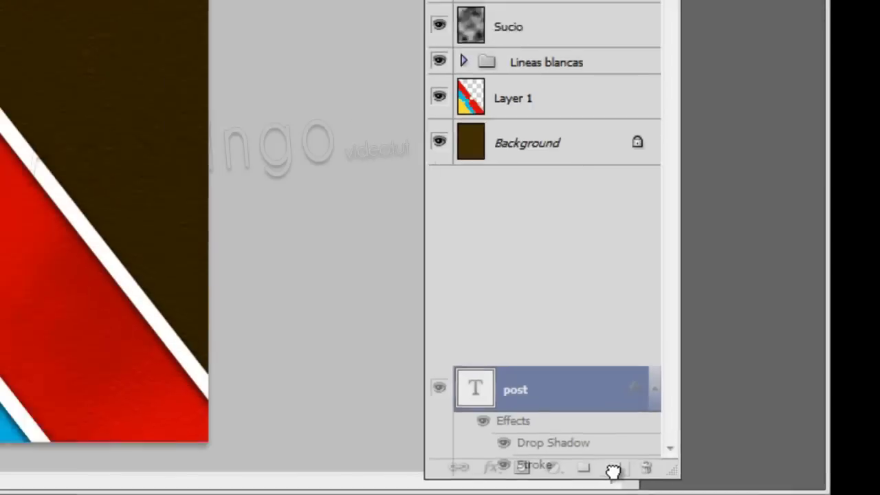
{"action": "left_click_drag", "start_coordinate": [554, 438], "coordinate": [555, 459]}
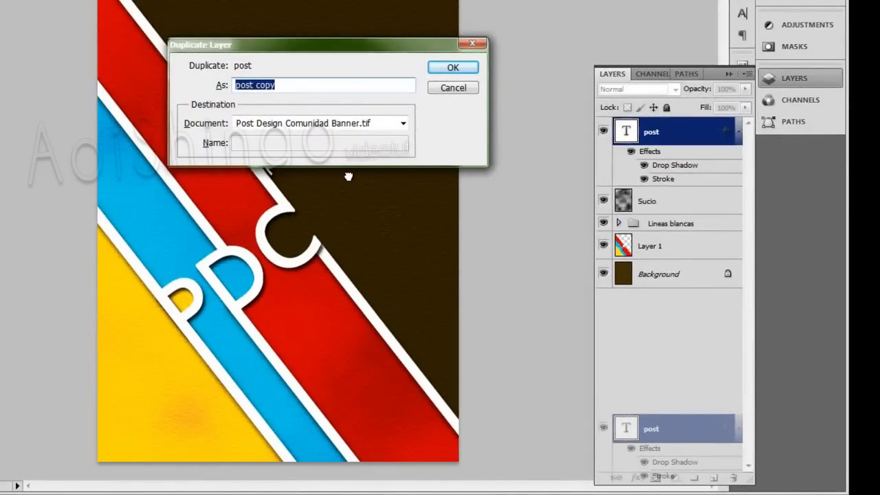
{"action": "type", "text": "Design"}
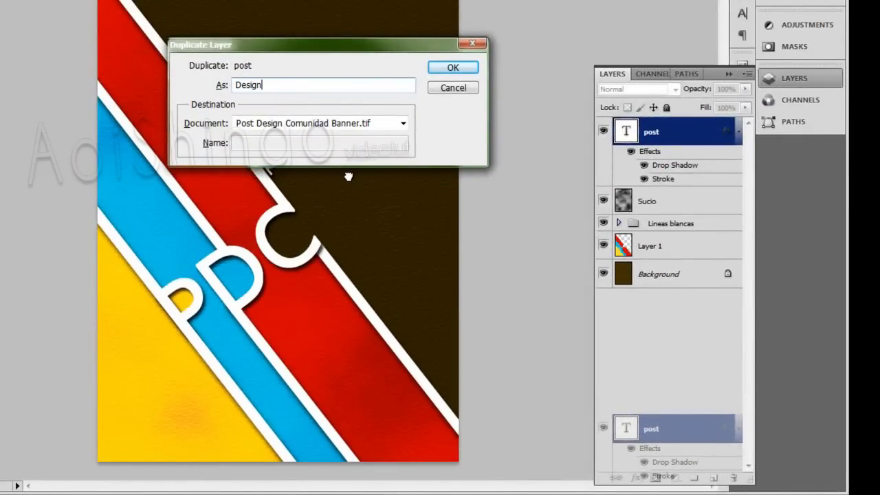
{"action": "key", "text": "Return"}
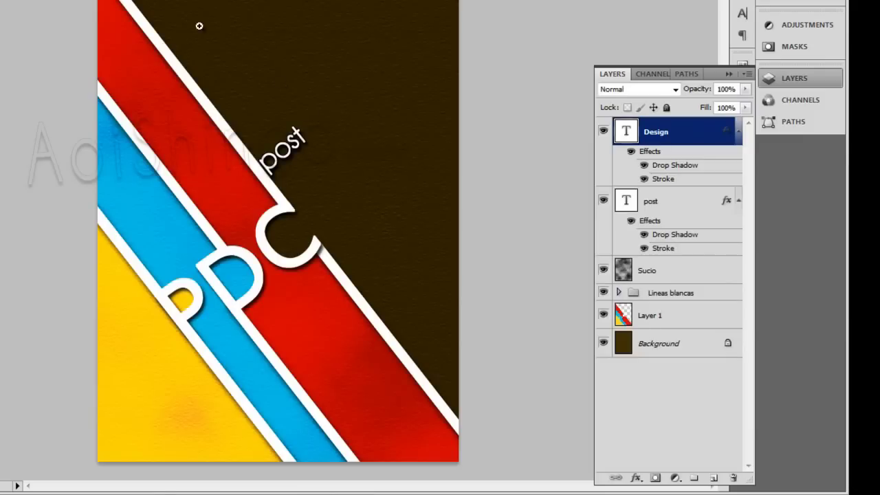
Rotate the Design copy by 90°
{"action": "key", "text": "ctrl+t"}
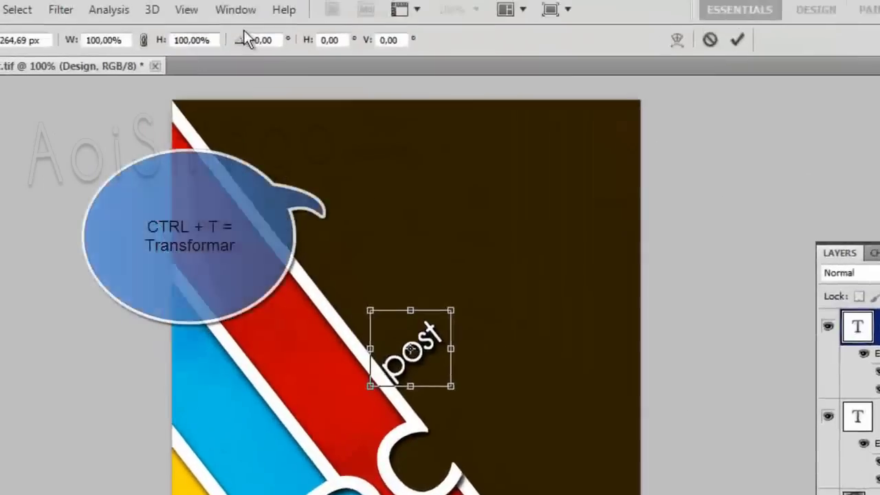
{"action": "left_click", "coordinate": [260, 40]}
{"action": "type", "text": "9"}
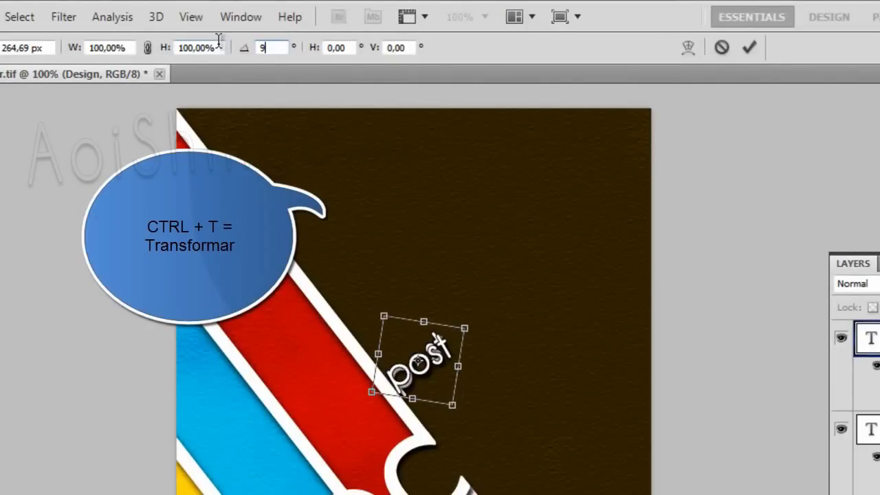
{"action": "type", "text": "0"}
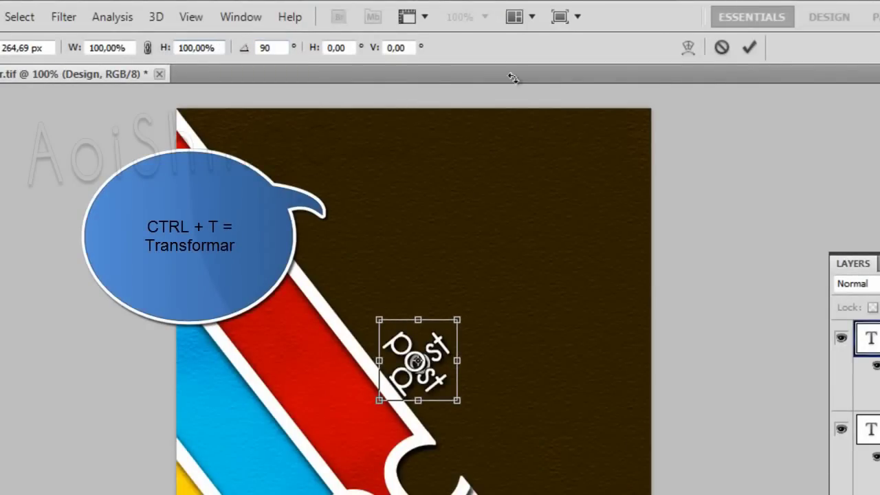
{"action": "left_click", "coordinate": [756, 48]}
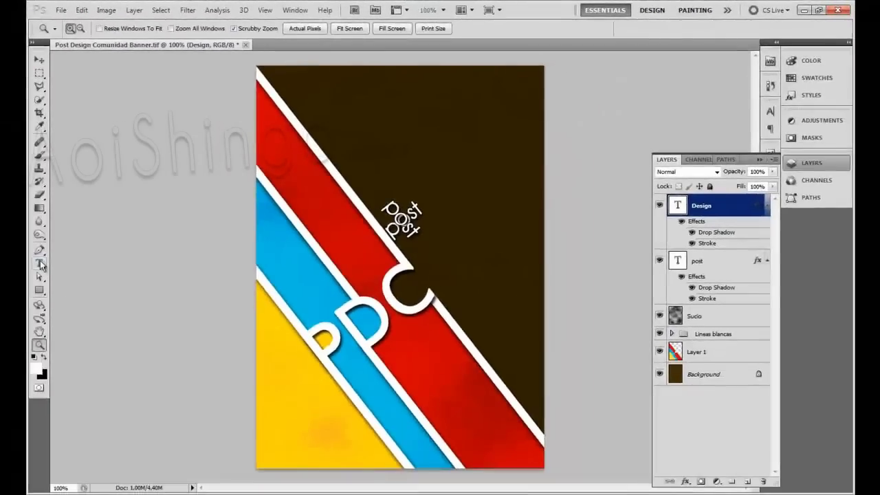
Retype the Design copy's text as 'design', fixing the 'Dessign' typo
{"action": "key", "text": "t"}
{"action": "double_click", "coordinate": [403, 219]}
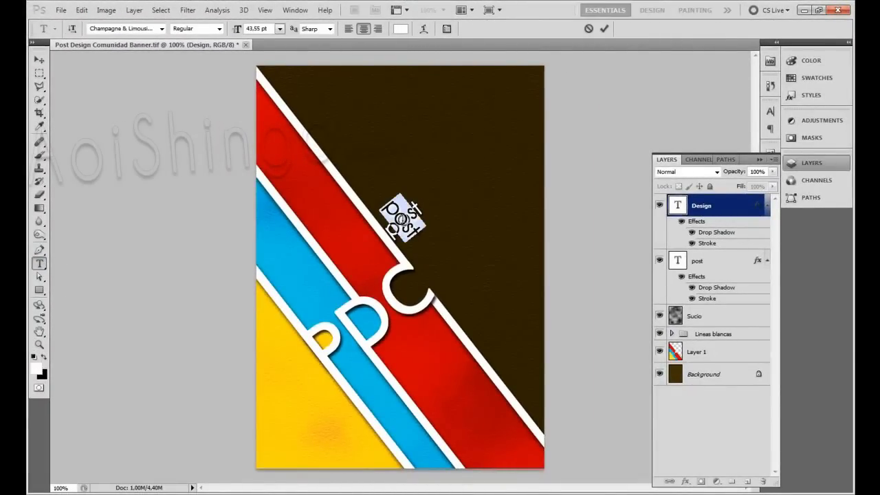
{"action": "type", "text": "D"}
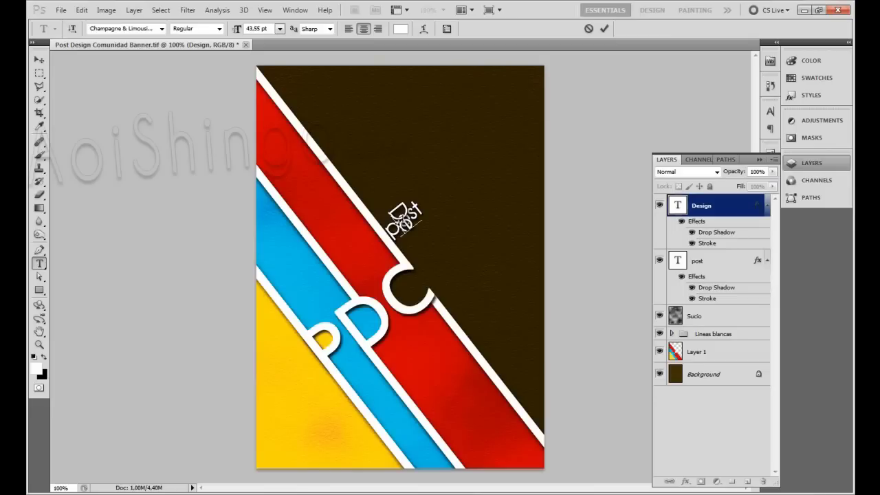
{"action": "type", "text": "e"}
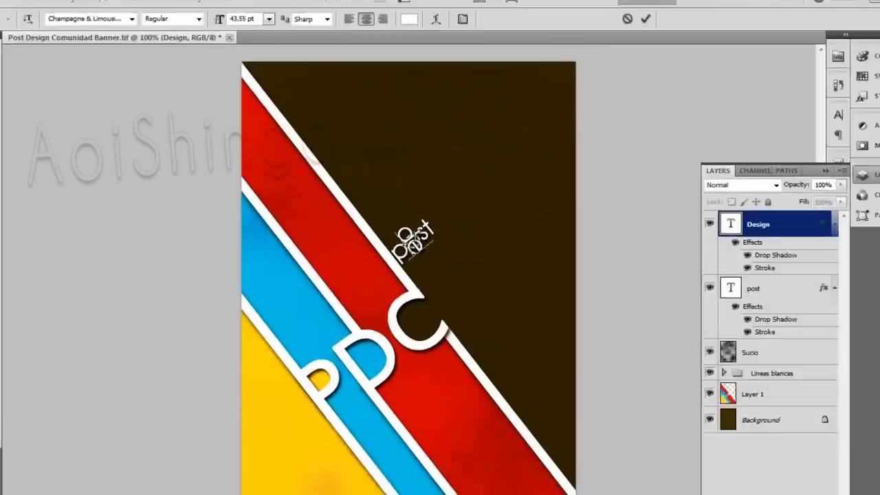
{"action": "type", "text": "s"}
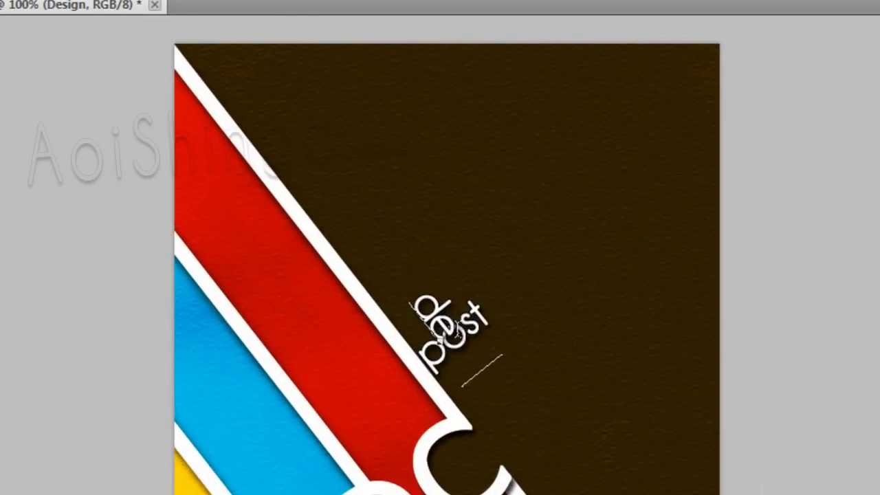
{"action": "type", "text": "sig"}
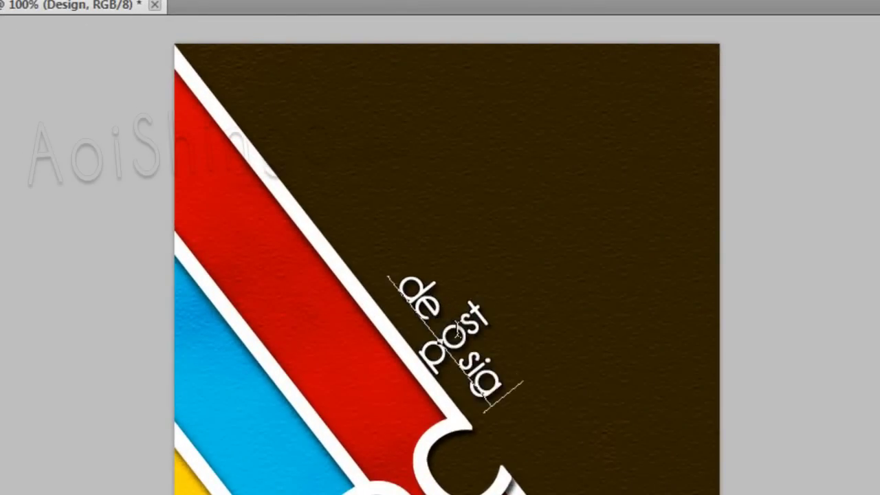
{"action": "type", "text": "n"}
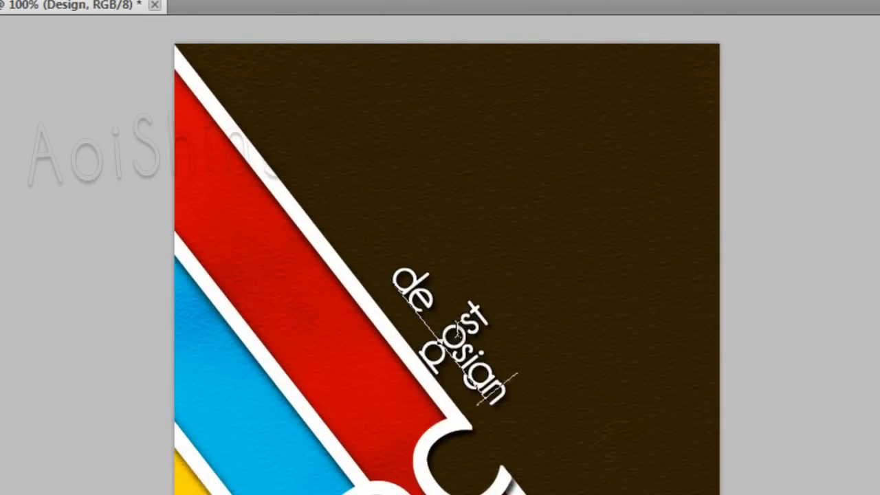
{"action": "key", "text": "BackSpace"}
{"action": "key", "text": "BackSpace"}
{"action": "key", "text": "BackSpace"}
{"action": "key", "text": "BackSpace"}
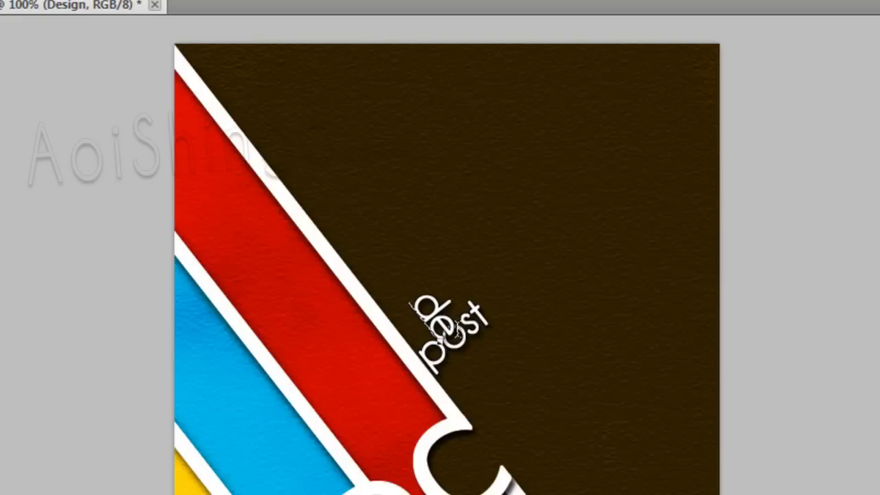
{"action": "type", "text": "sign"}
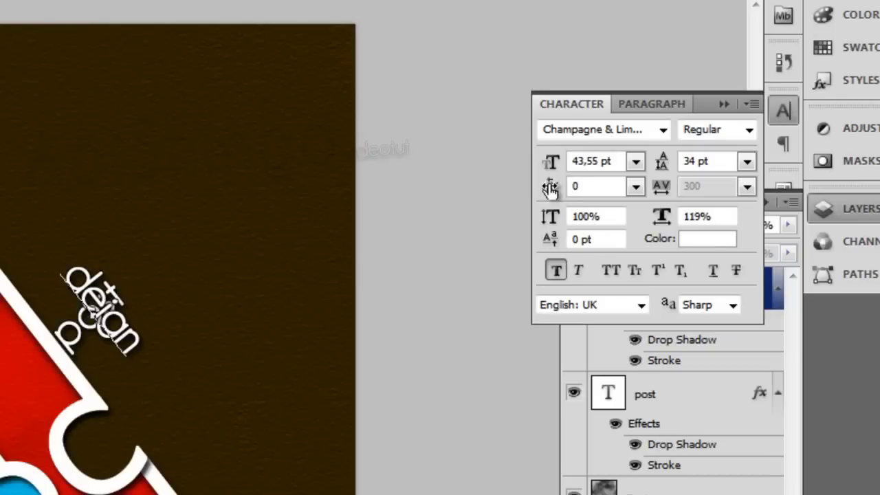
Give the design text tracking of 920 and a 29,55 pt font size
{"action": "double_click", "coordinate": [581, 186]}
{"action": "type", "text": "200"}
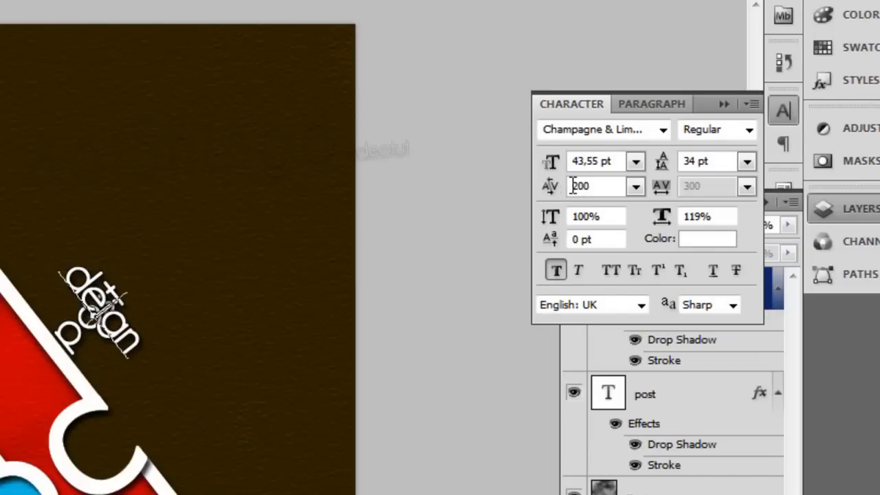
{"action": "left_click_drag", "start_coordinate": [550, 187], "coordinate": [564, 189]}
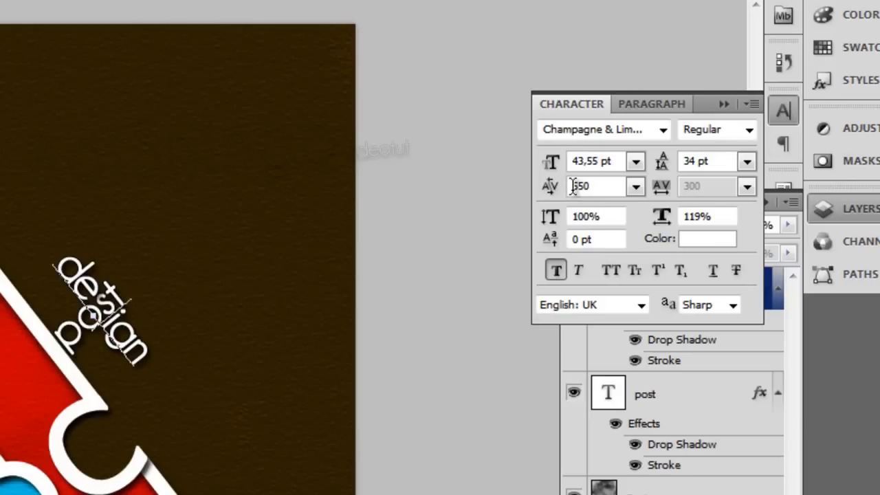
{"action": "left_click_drag", "start_coordinate": [551, 196], "coordinate": [568, 196]}
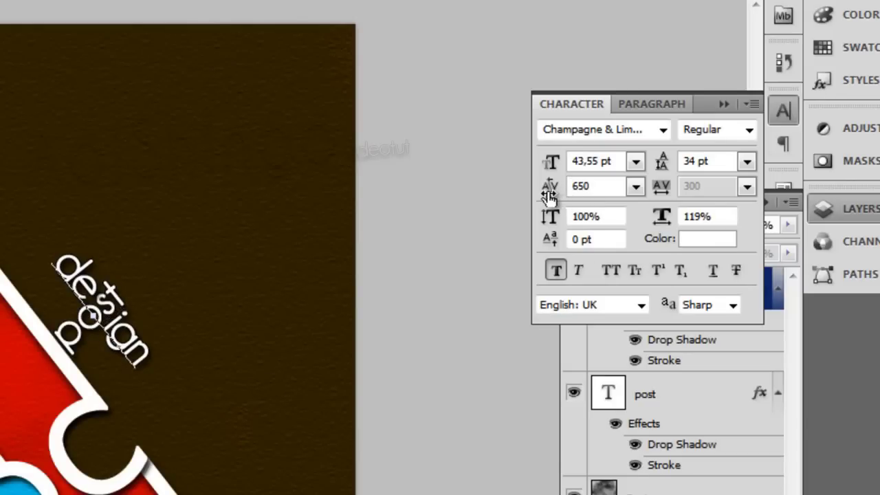
{"action": "left_click_drag", "start_coordinate": [549, 161], "coordinate": [540, 167]}
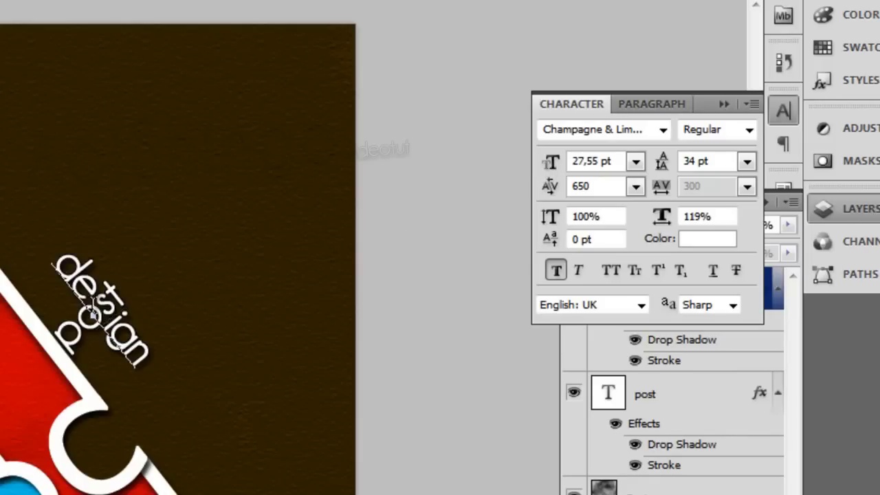
{"action": "double_click", "coordinate": [108, 323]}
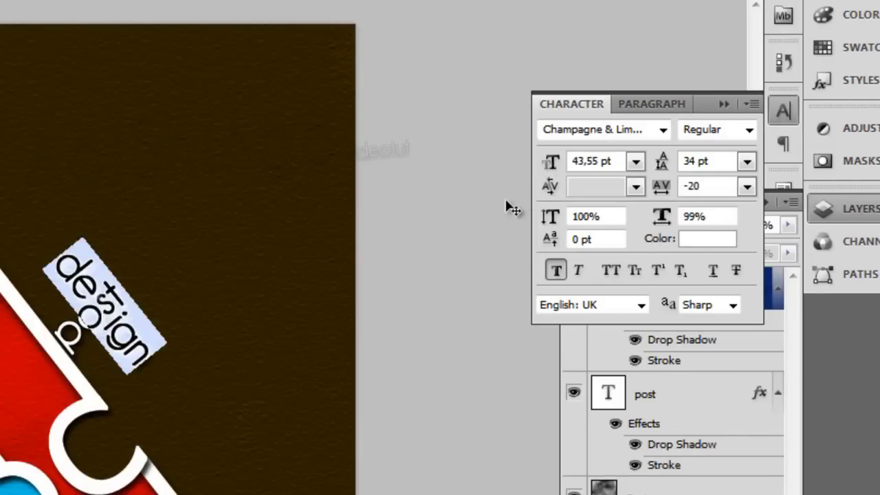
{"action": "left_click_drag", "start_coordinate": [556, 162], "coordinate": [546, 161]}
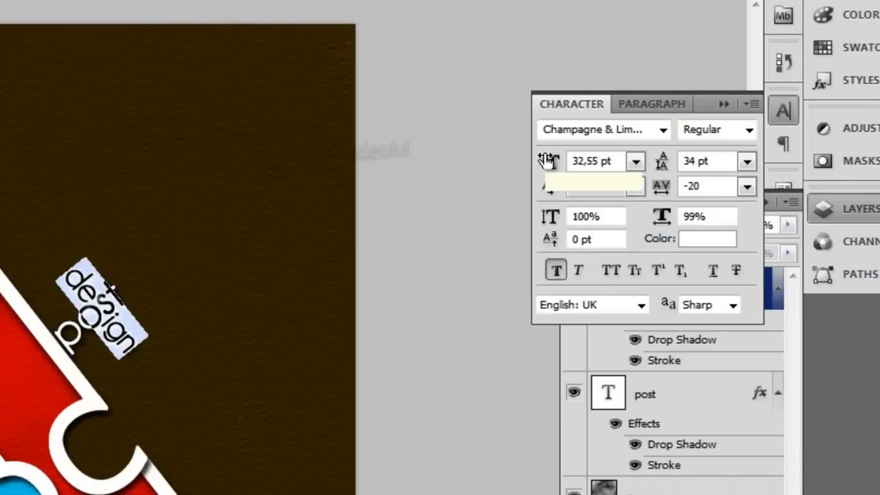
{"action": "left_click_drag", "start_coordinate": [546, 160], "coordinate": [542, 160]}
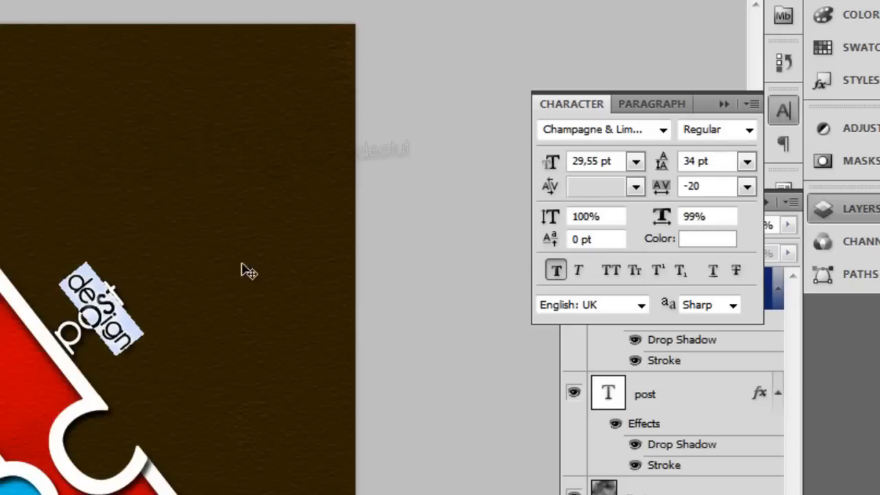
{"action": "left_click", "coordinate": [92, 311]}
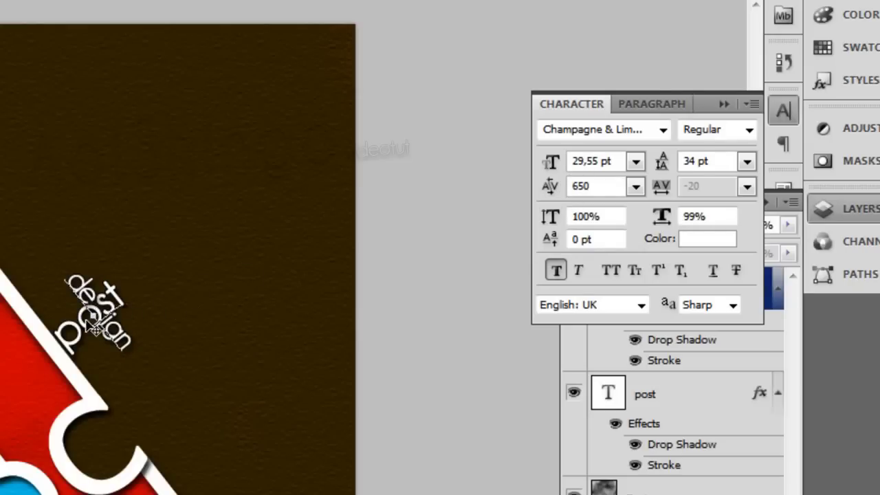
{"action": "left_click_drag", "start_coordinate": [550, 186], "coordinate": [569, 194]}
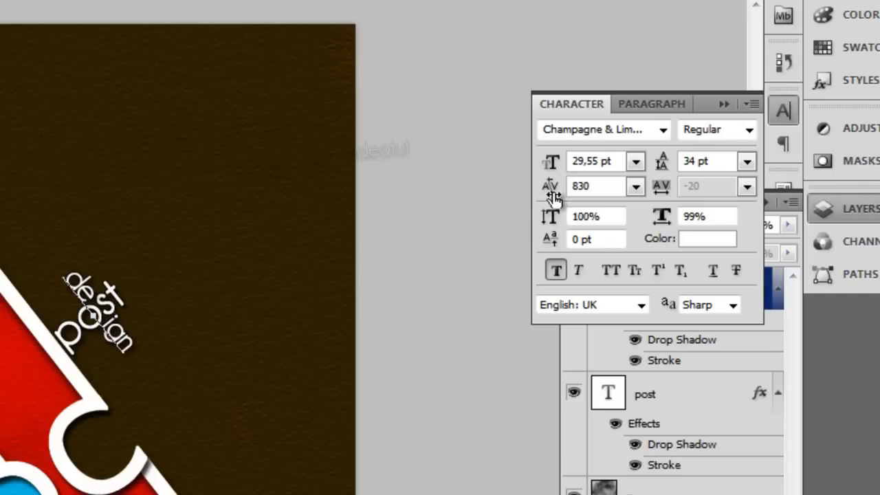
{"action": "left_click_drag", "start_coordinate": [557, 196], "coordinate": [561, 196]}
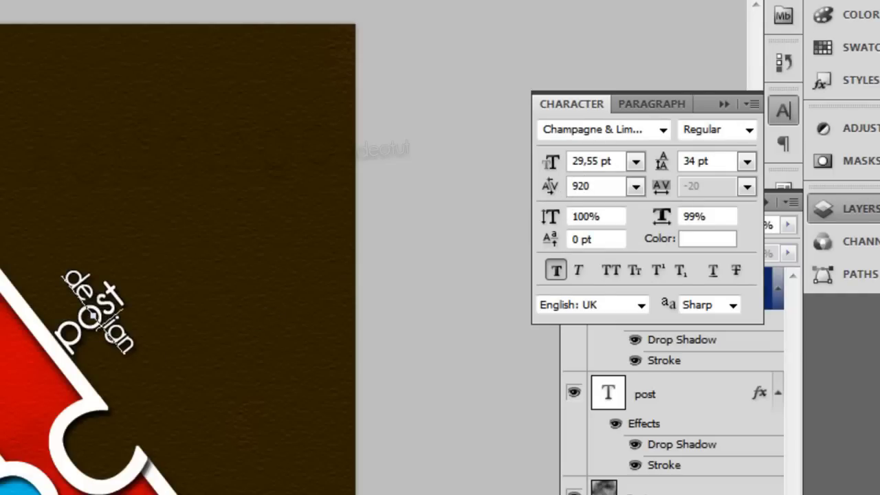
Nudge the design text with arrow keys so its letters wrap around post
{"action": "left_click", "coordinate": [91, 312]}
{"action": "key", "text": "Up"}
{"action": "key", "text": "Right"}
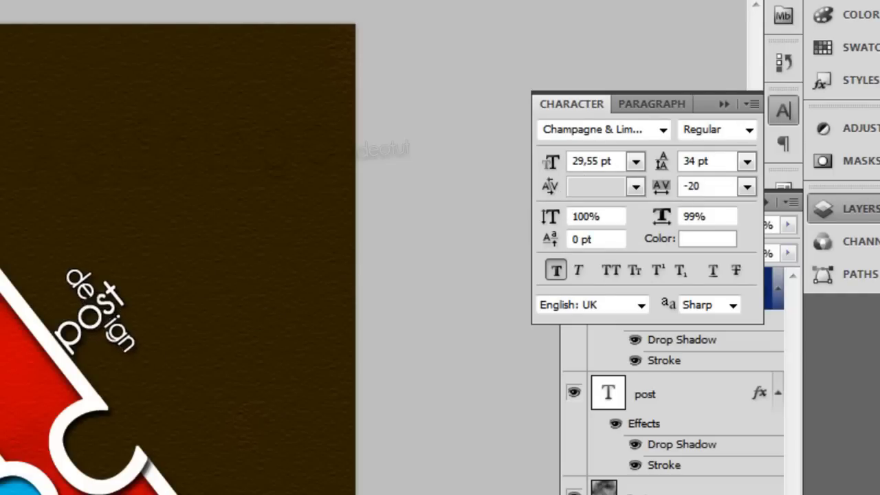
{"action": "key", "text": "Up"}
{"action": "key", "text": "Right"}
{"action": "key", "text": "Up"}
{"action": "key", "text": "Right"}
{"action": "key", "text": "Up"}
{"action": "key", "text": "Right"}
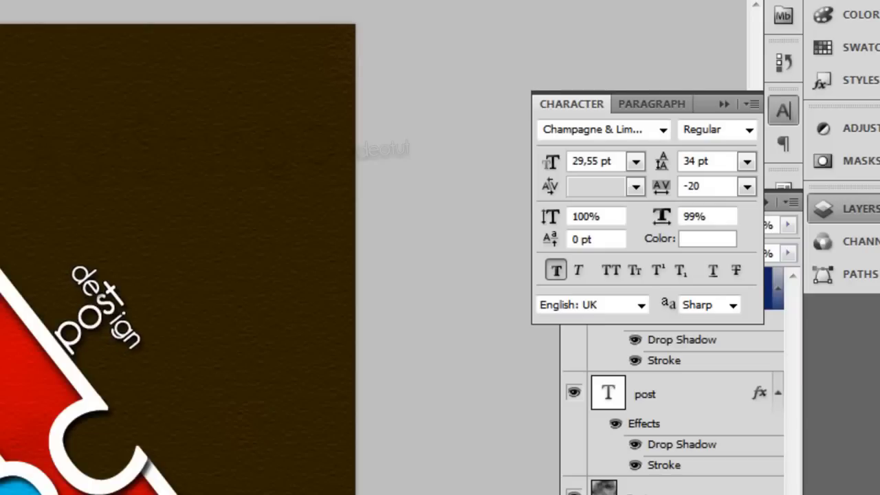
{"action": "key", "text": "Down"}
{"action": "key", "text": "Left"}
{"action": "key", "text": "Down"}
{"action": "key", "text": "Left"}
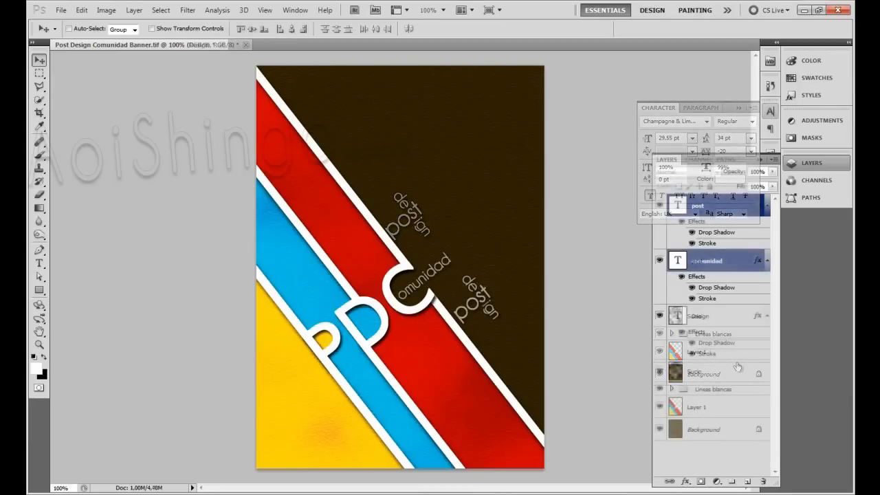
Drag the post and design lettering slightly lower along the red stripe
{"action": "left_click_drag", "start_coordinate": [481, 297], "coordinate": [483, 299]}
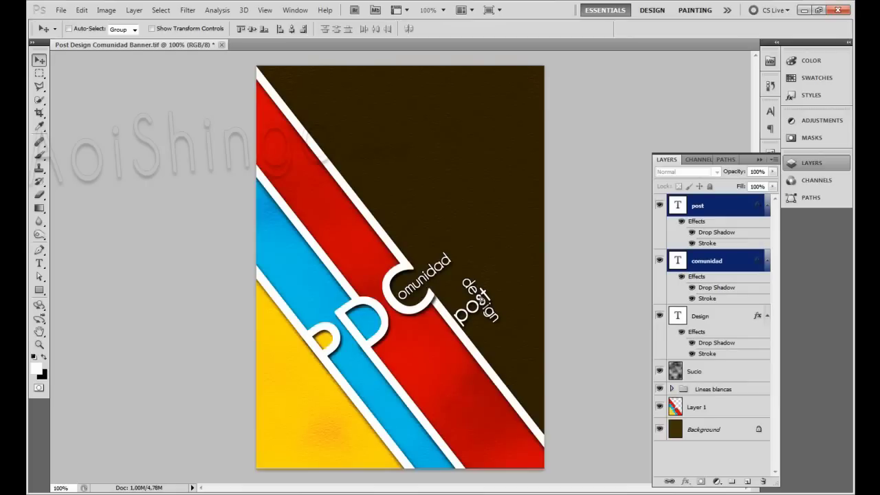